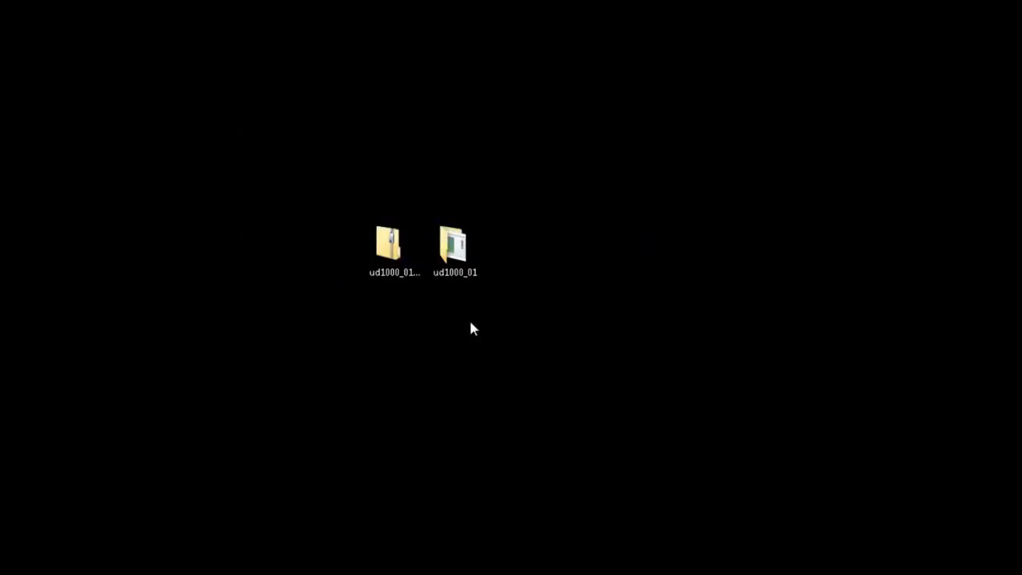
Open the ud1000_01 folder, widen its Name column and run EdwinSoft.UltimateDemon.exe, allowing it despite the unverified publisher
double_click(459, 266)
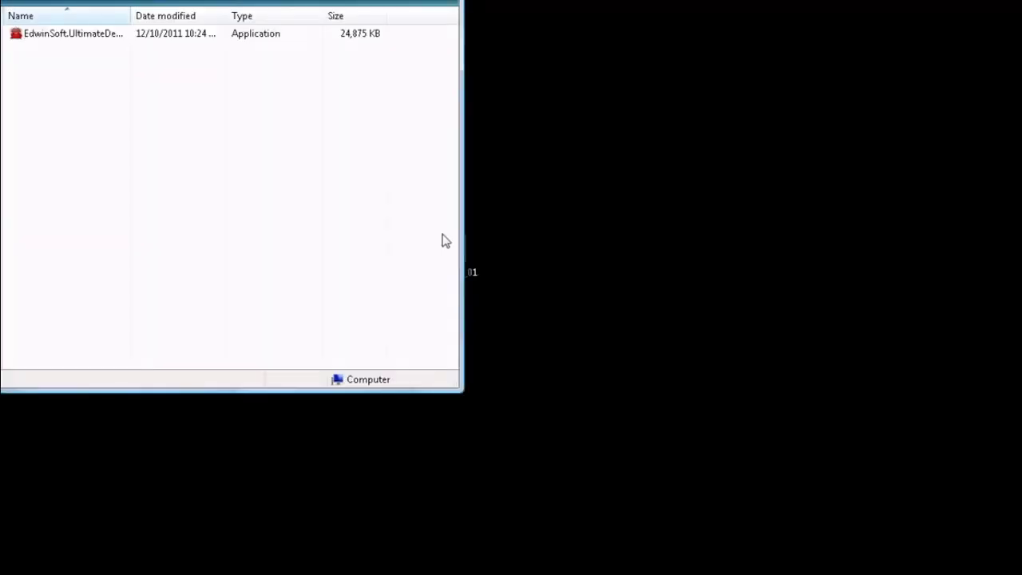
drag(226, 0, 449, 61)
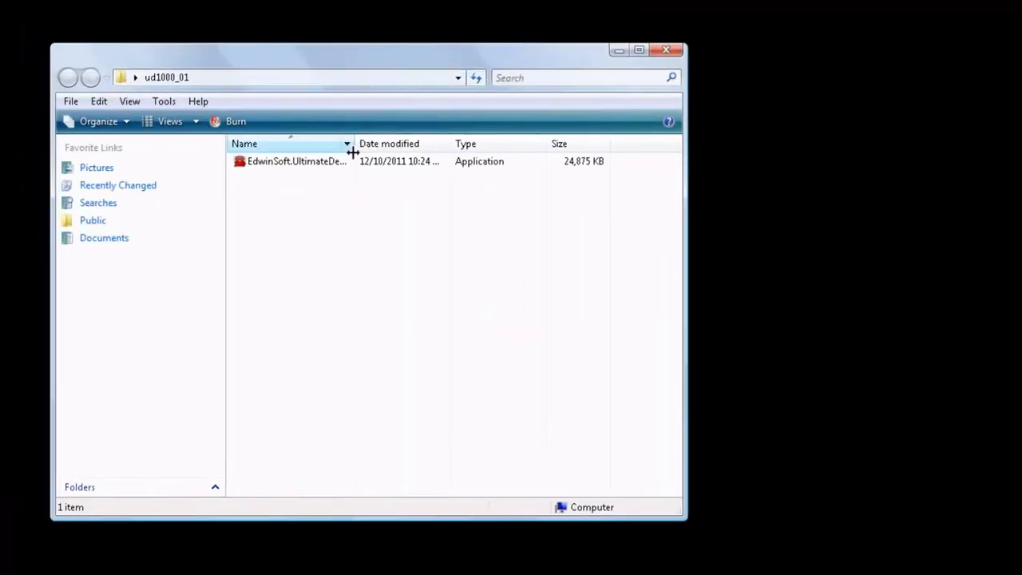
drag(353, 149, 414, 150)
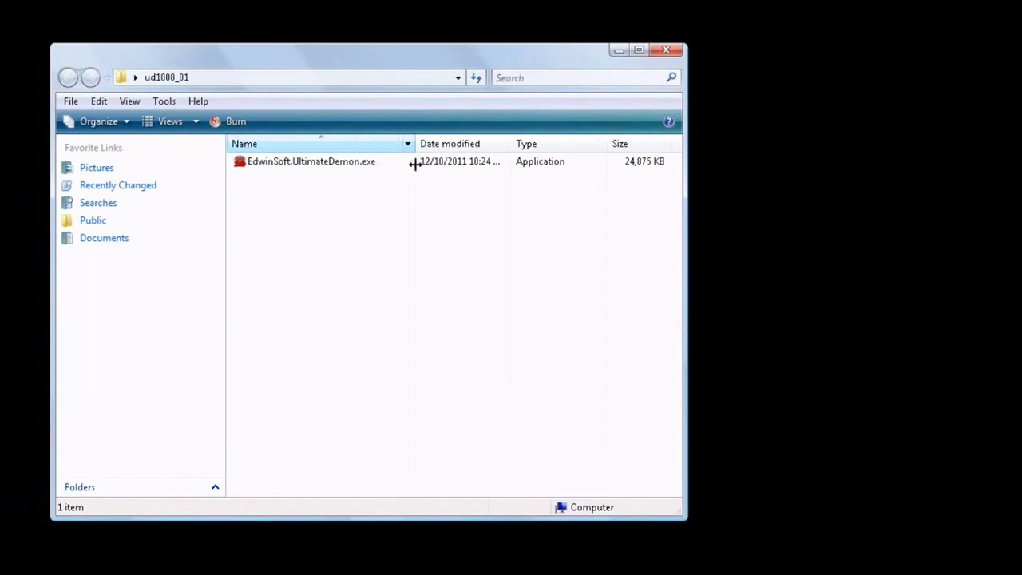
double_click(346, 166)
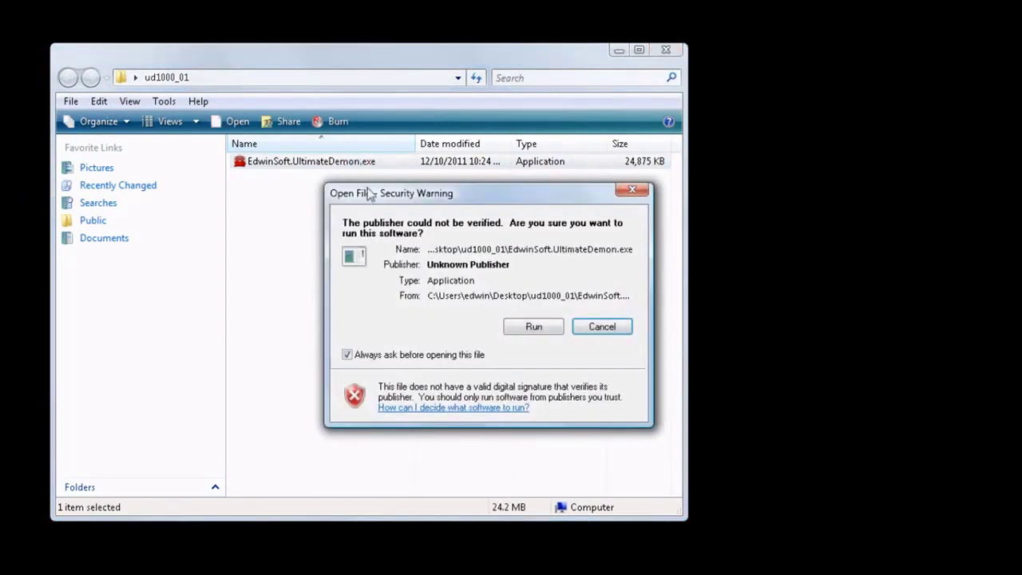
click(538, 332)
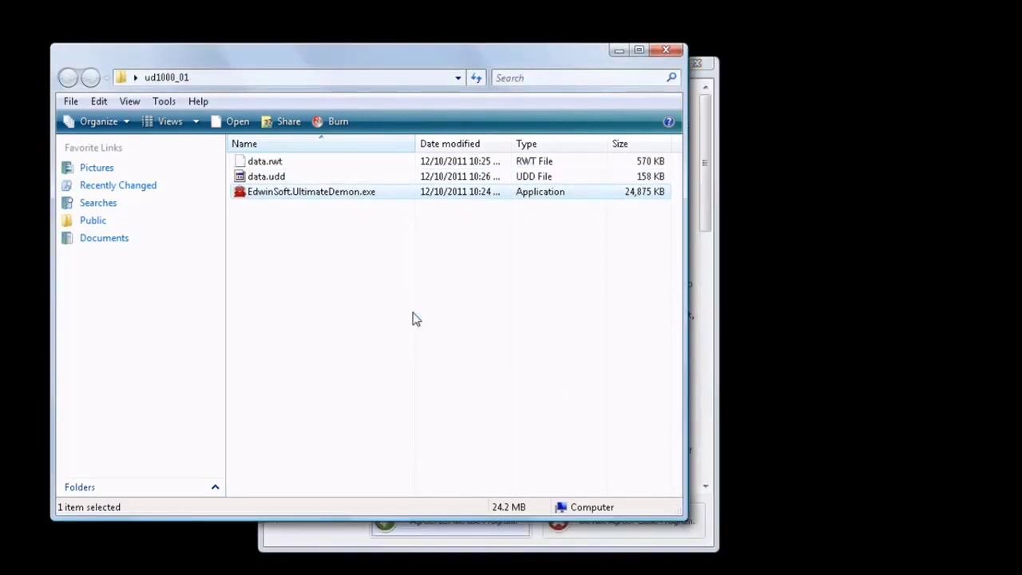
Accept the UltimateDemon license agreement and agree to create a desktop shortcut
click(706, 193)
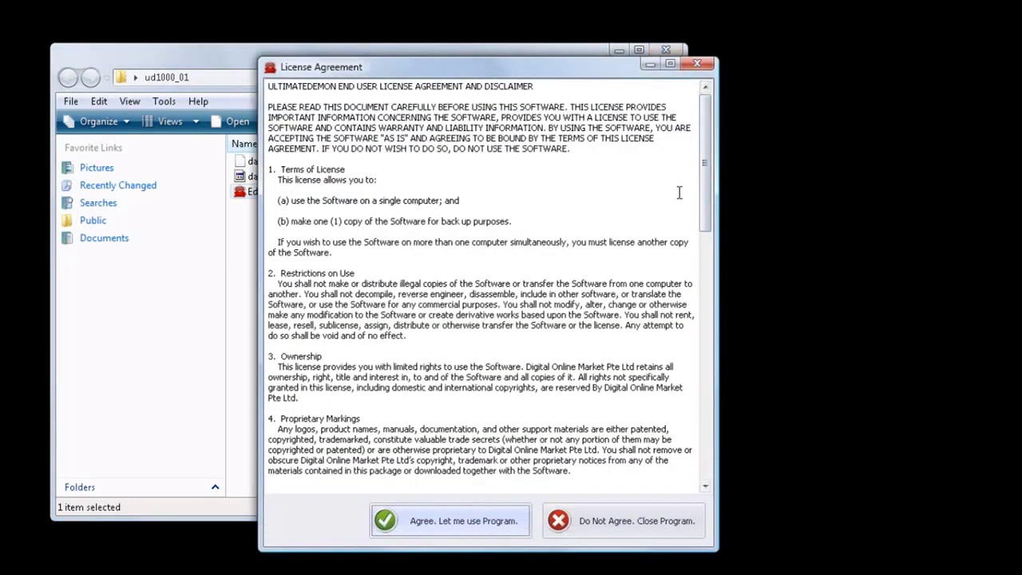
drag(495, 73, 467, 41)
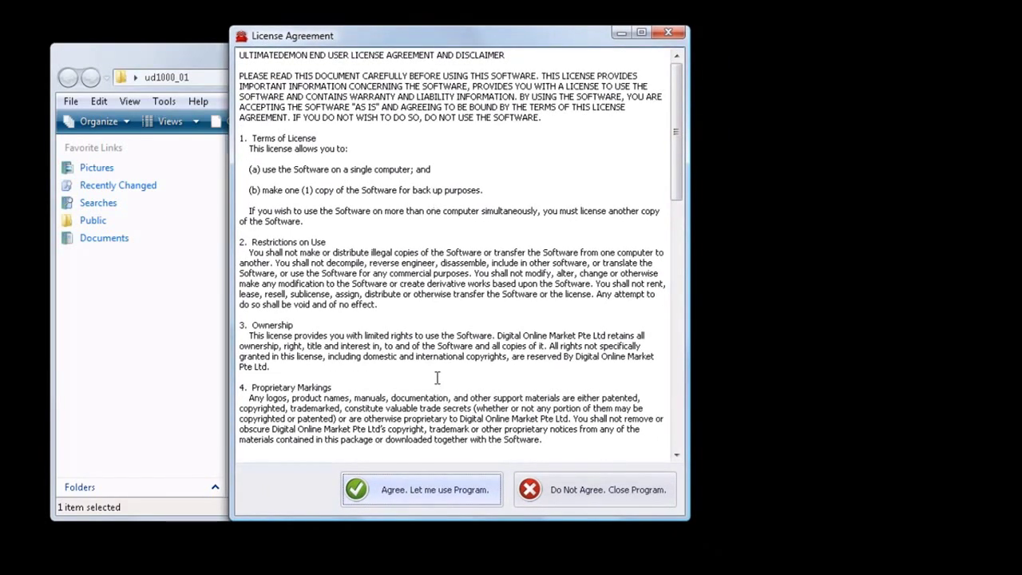
click(426, 495)
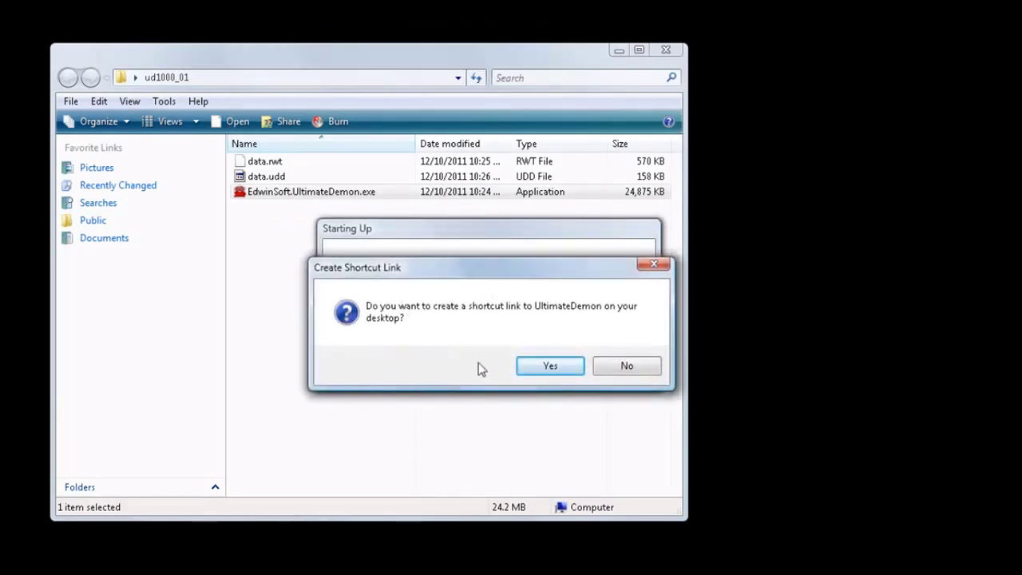
click(564, 368)
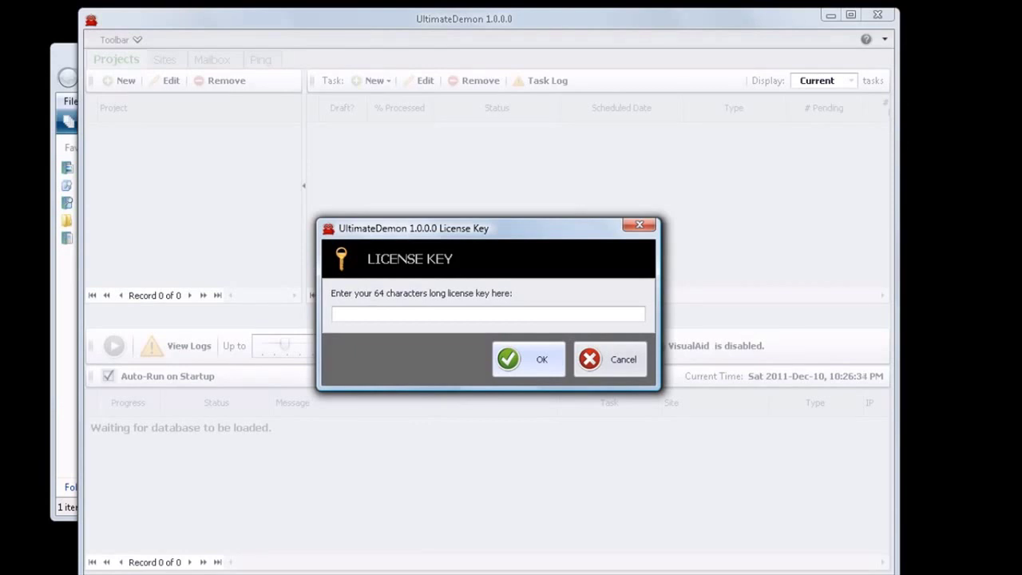
Paste the license key, submit it and activate the license on this machine
right_click(401, 317)
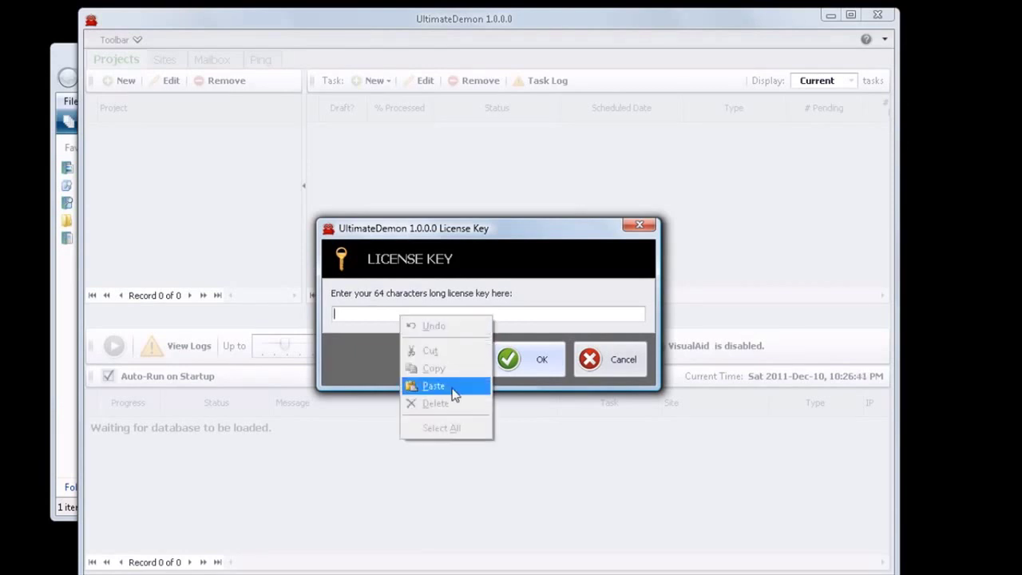
click(435, 385)
click(507, 357)
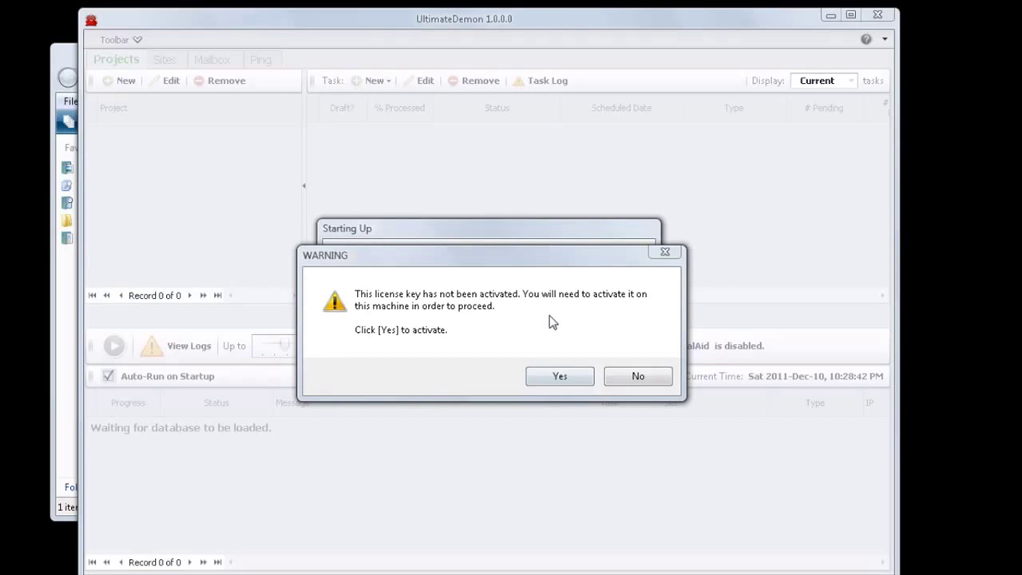
click(554, 255)
click(558, 376)
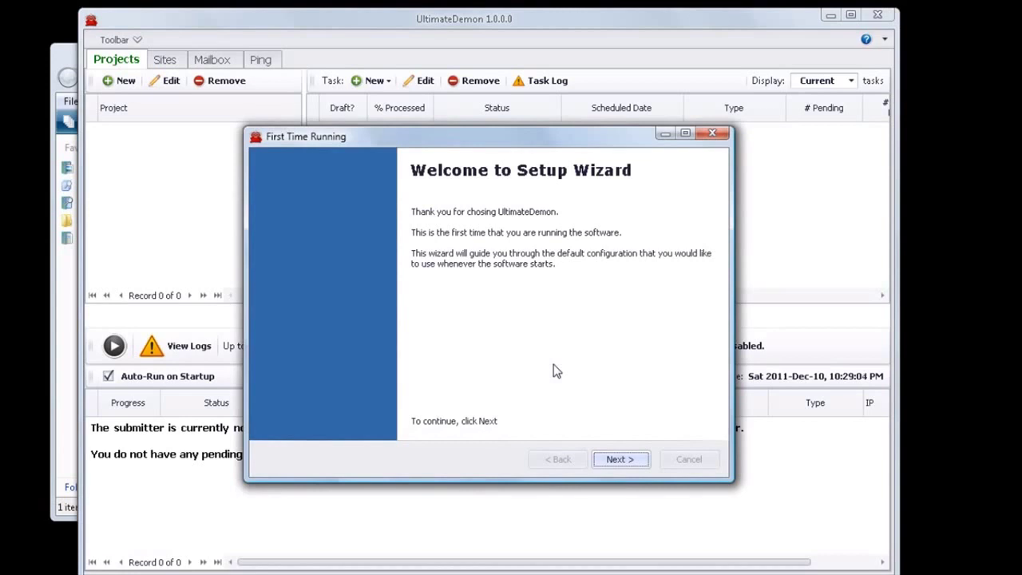
Complete the first-run setup wizard, choosing Yes (Recommended) for autorunning both the submitter and the pinger at startup
click(630, 461)
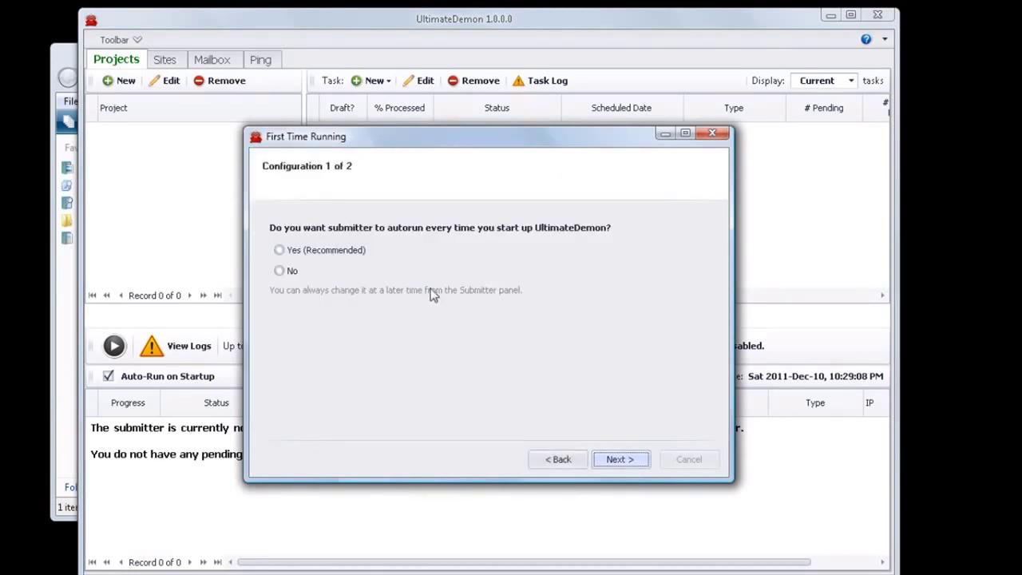
click(280, 251)
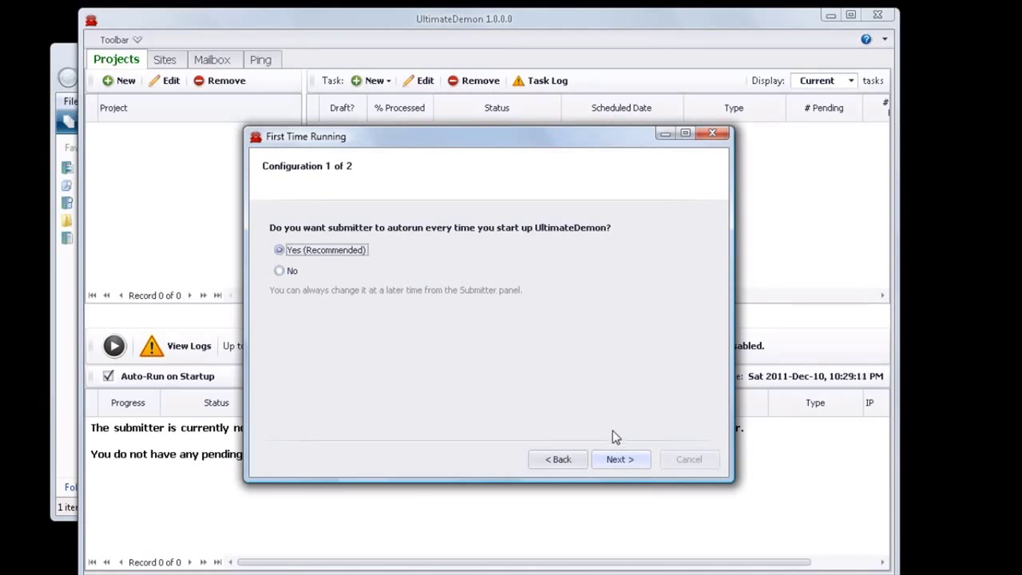
click(631, 460)
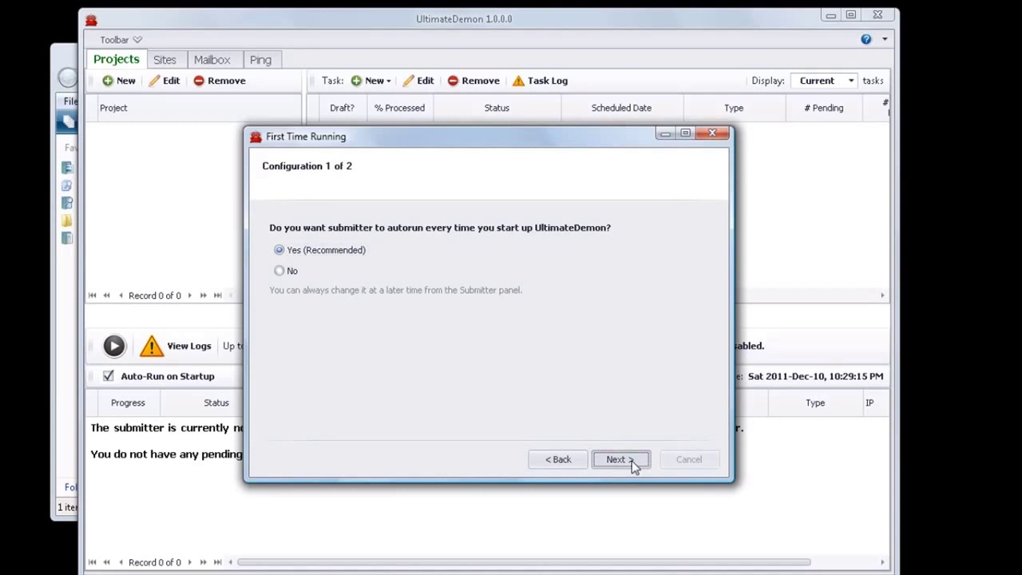
click(631, 461)
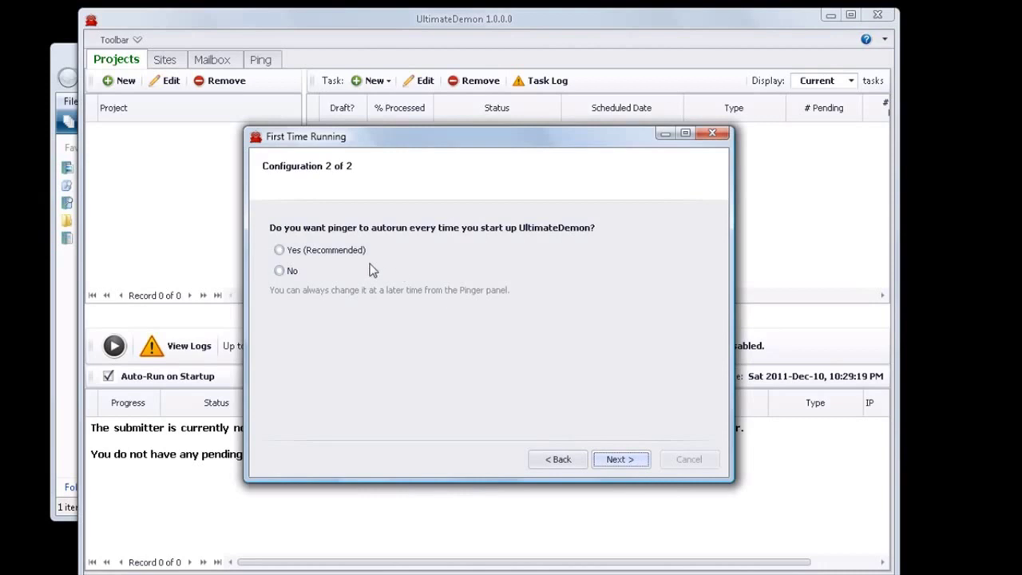
click(279, 252)
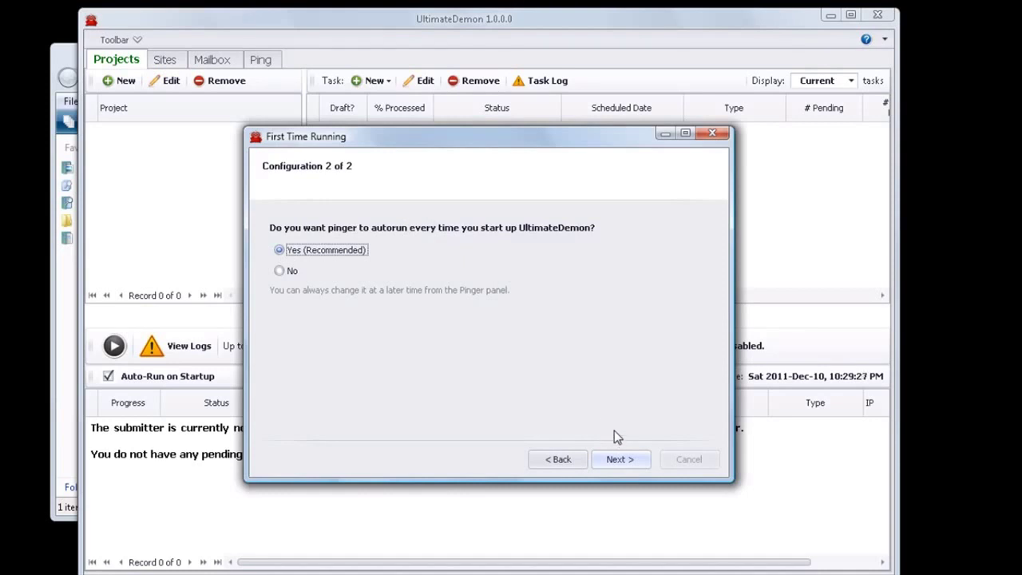
click(626, 460)
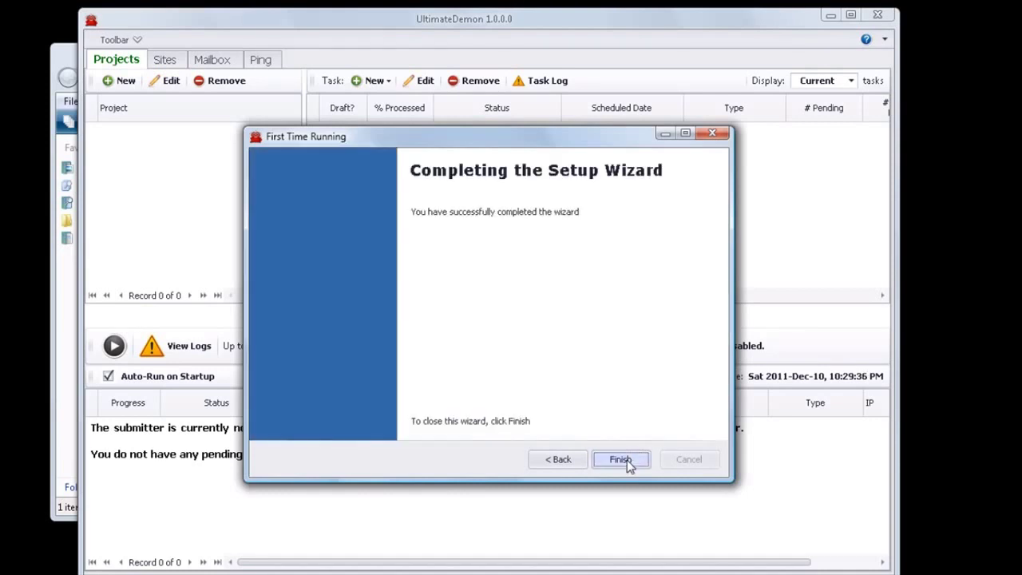
click(622, 460)
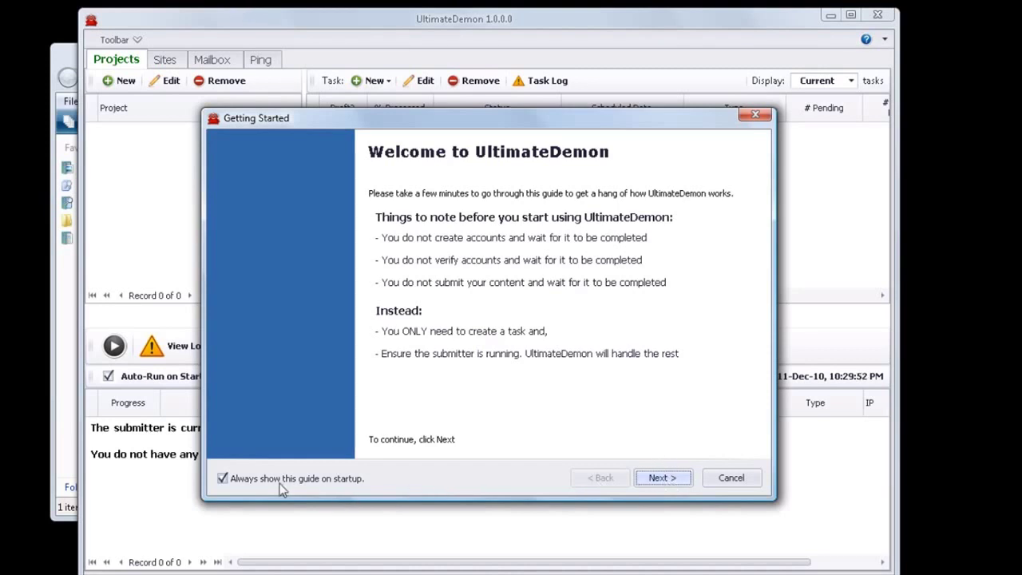
Stop the Getting Started guide from showing on startup, and go through all its pages to finish it
click(228, 480)
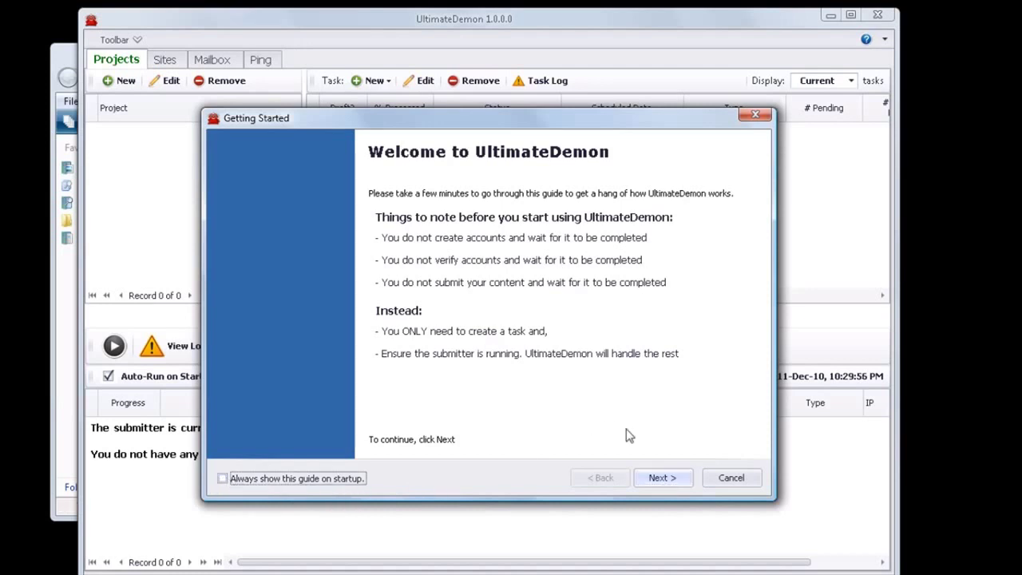
click(664, 477)
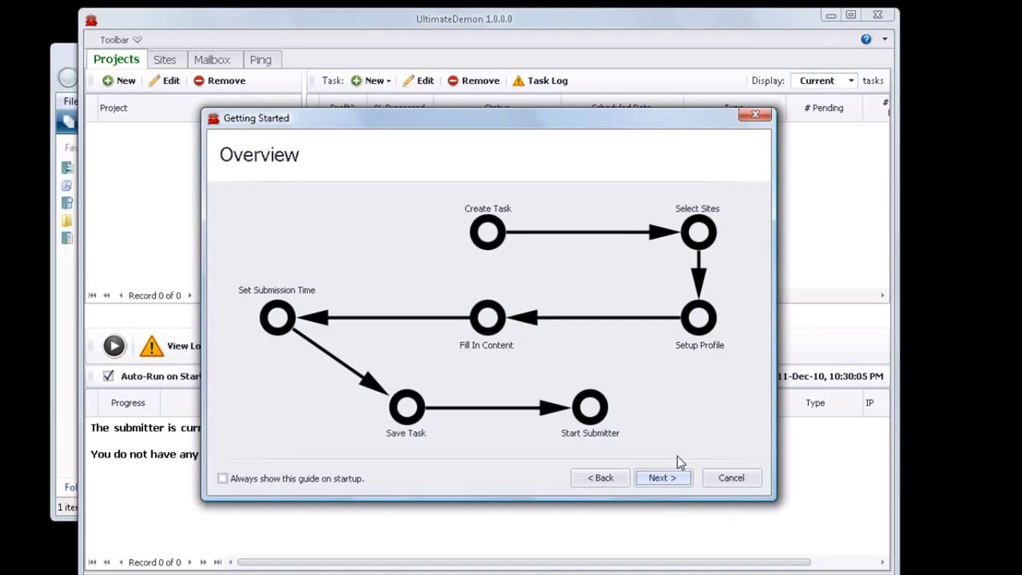
click(673, 478)
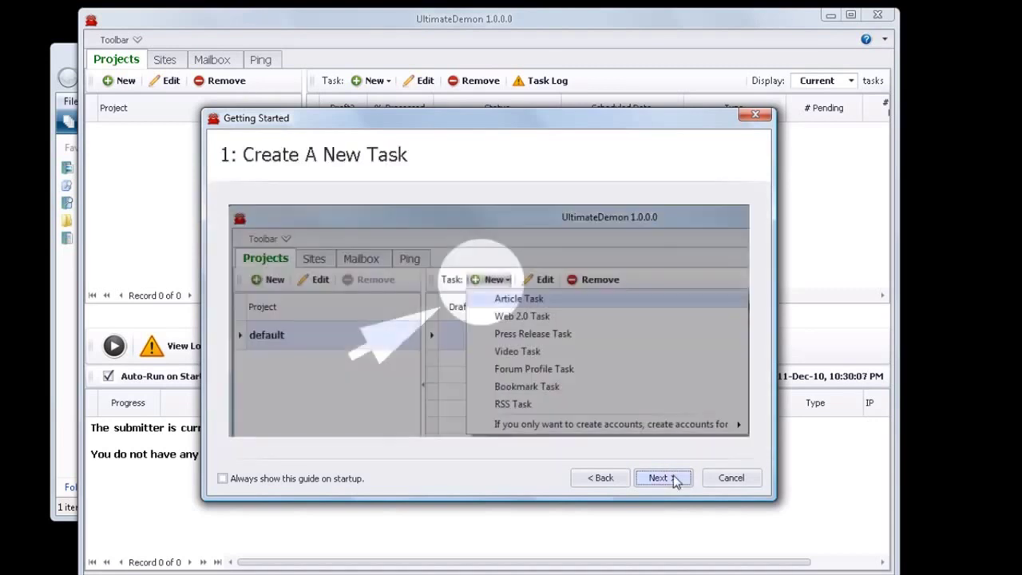
click(673, 477)
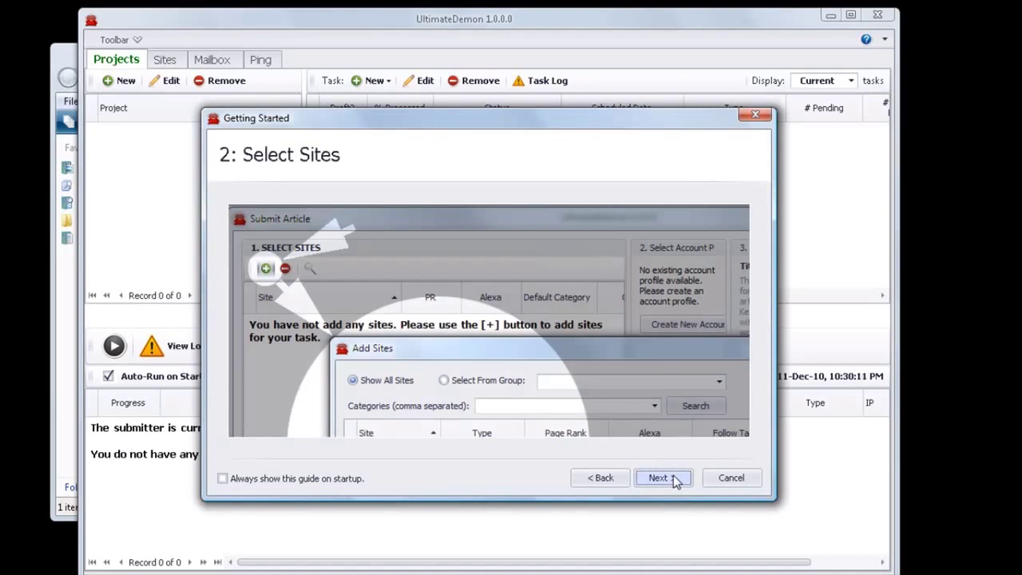
click(672, 476)
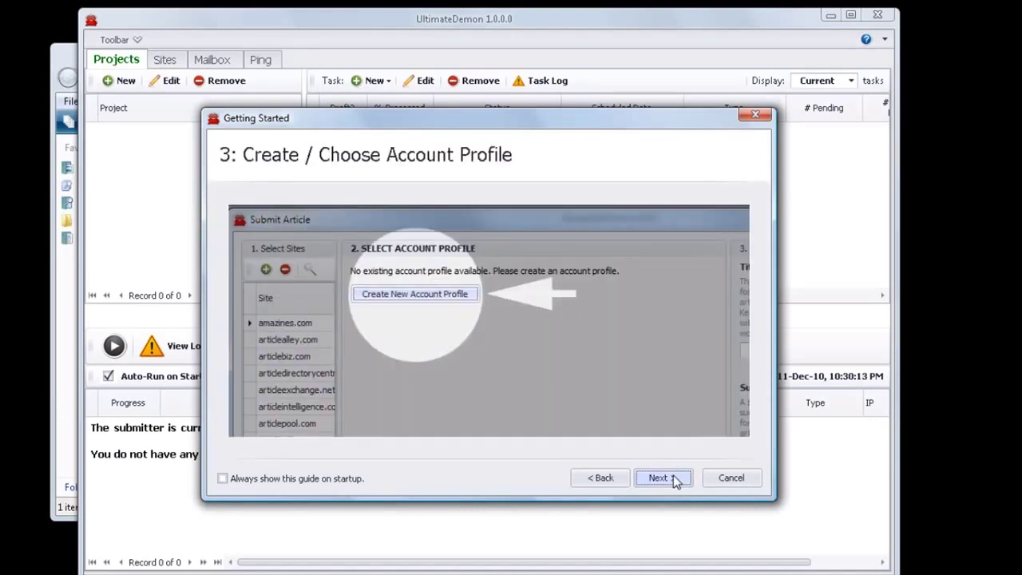
click(673, 476)
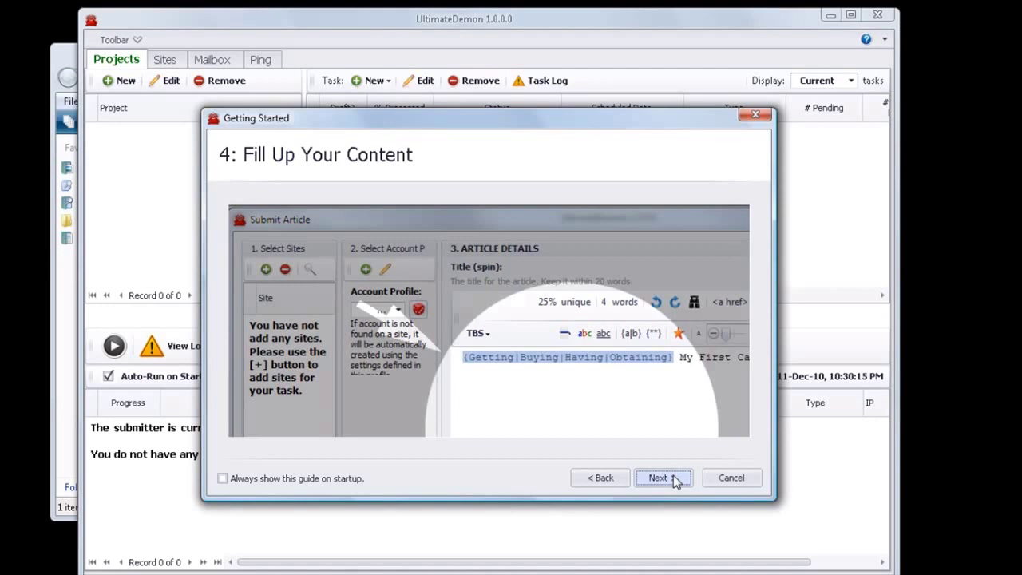
click(673, 477)
click(673, 476)
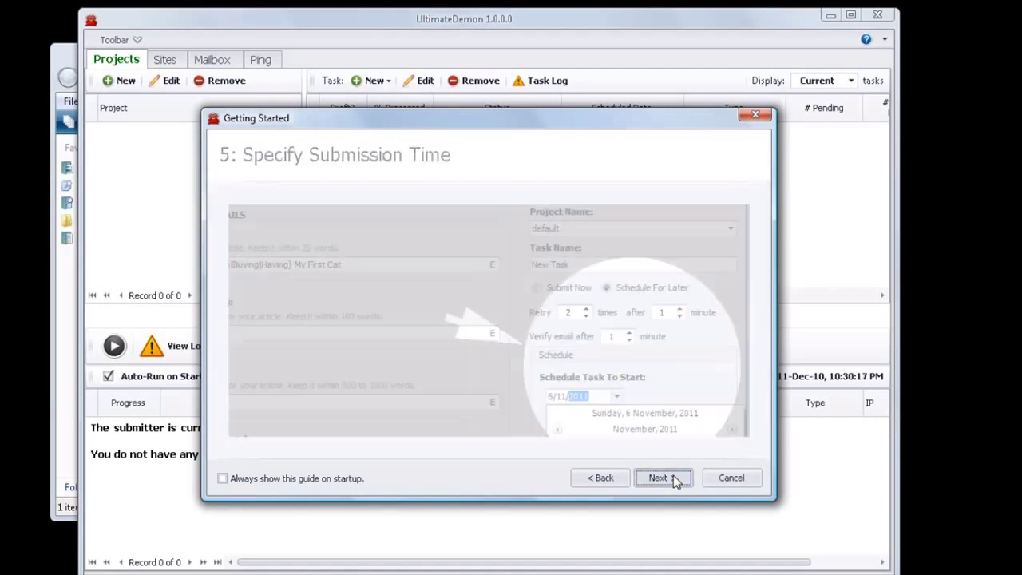
click(673, 476)
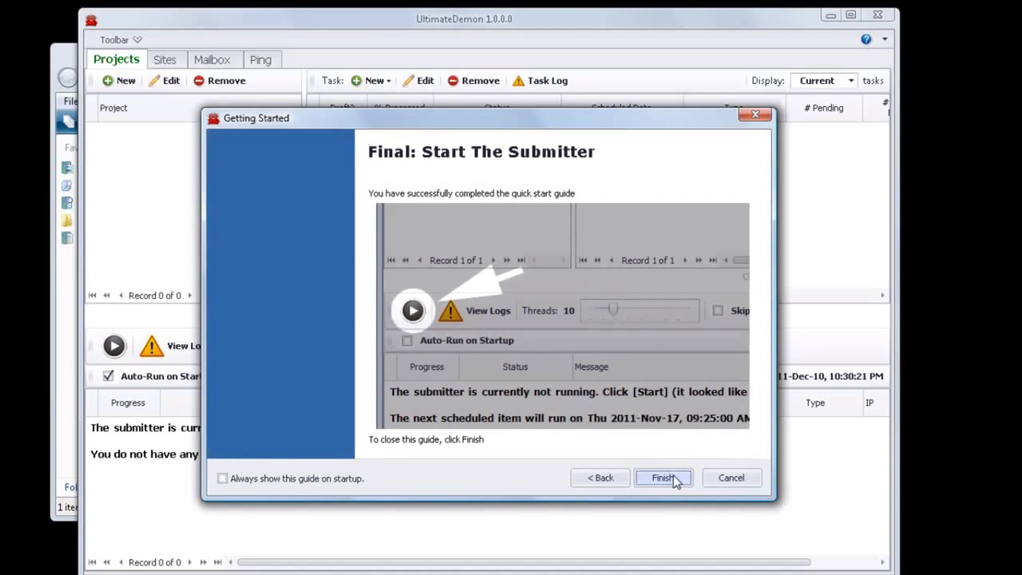
click(673, 476)
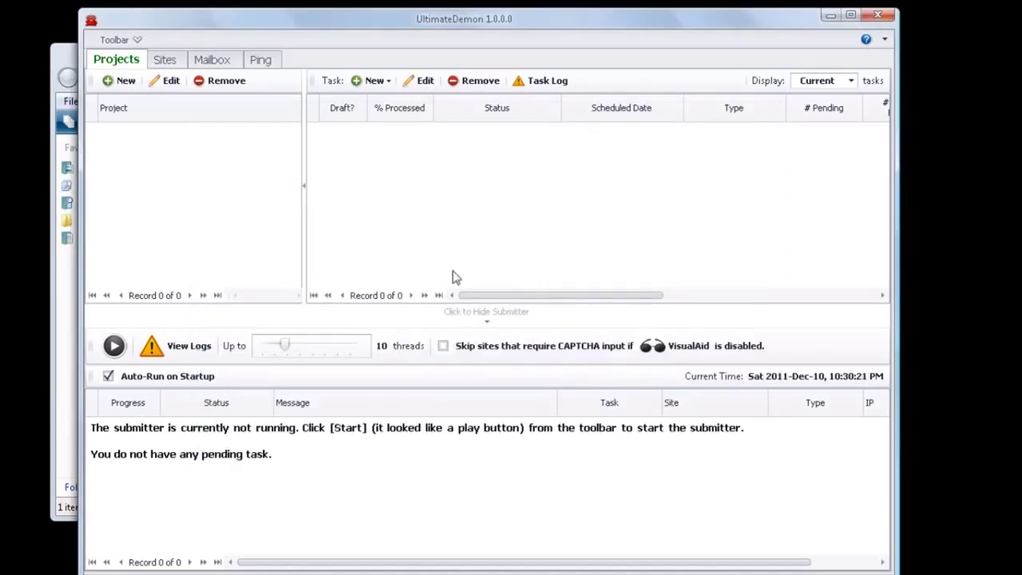
Reposition the main UltimateDemon window and enlarge it to fill the screen
drag(284, 19, 213, 13)
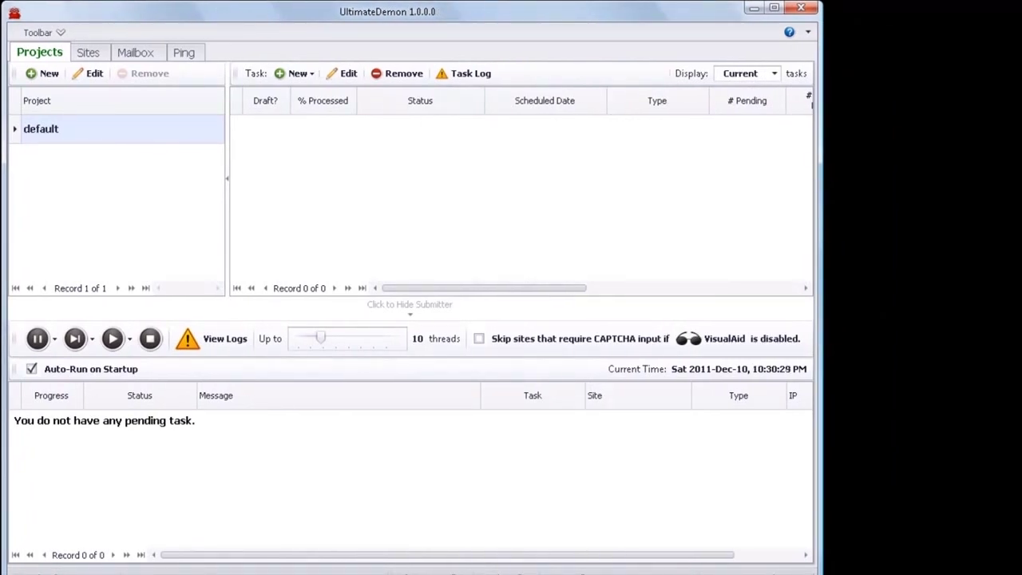
drag(816, 569, 1011, 557)
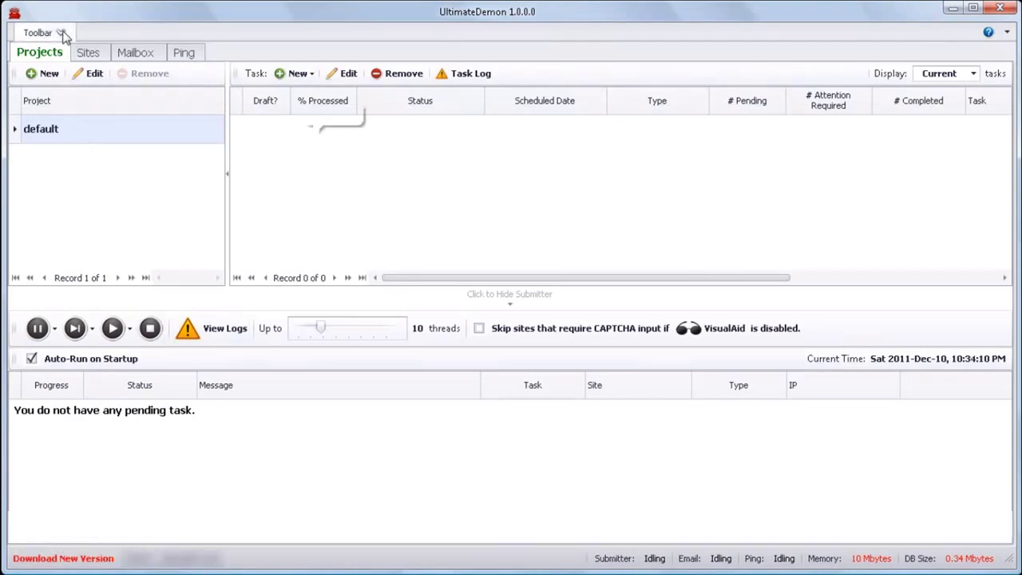
Expand the collapsed toolbar to examine its account, settings and report commands, and collapse it again
click(61, 33)
click(62, 32)
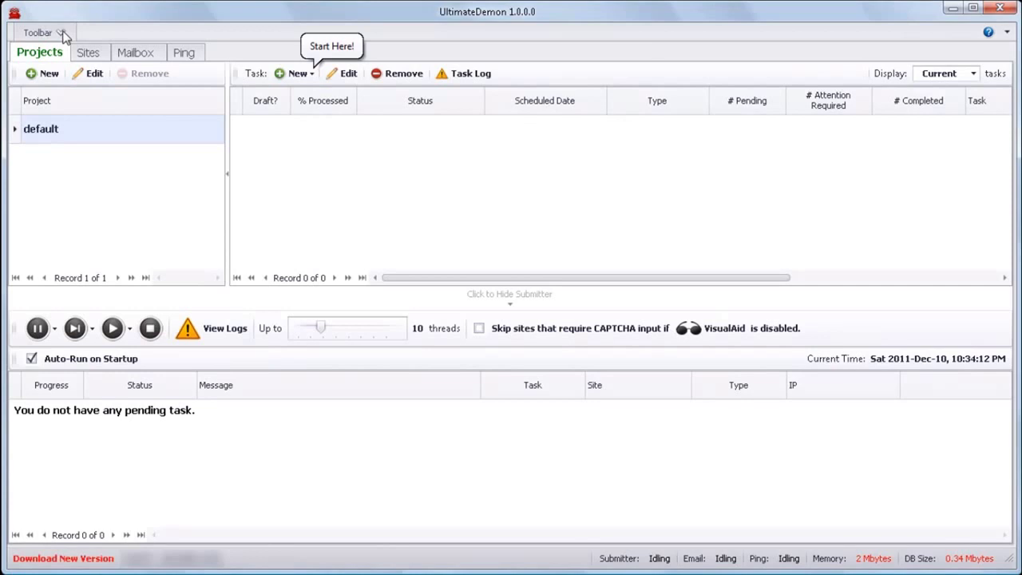
click(61, 33)
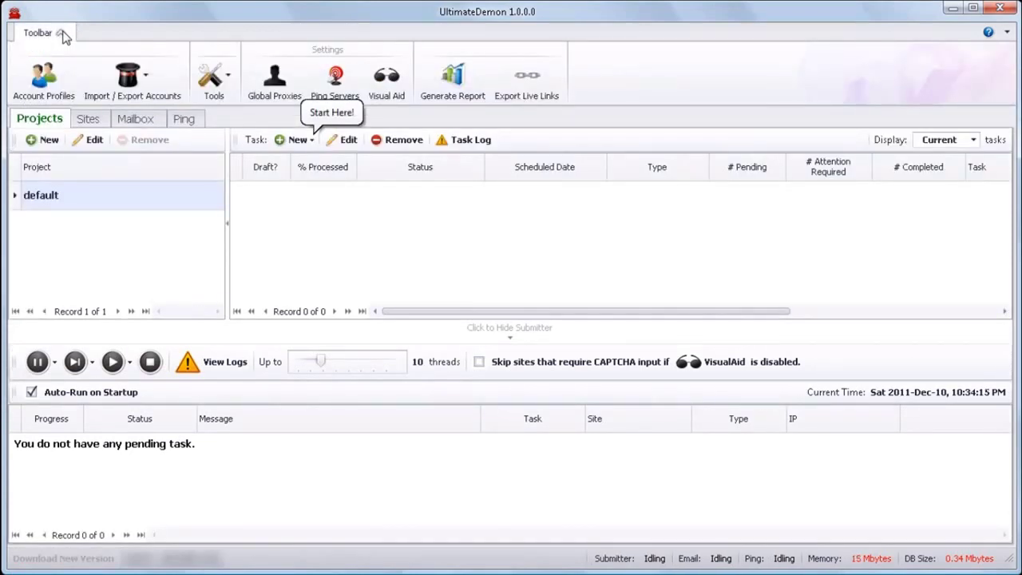
click(62, 32)
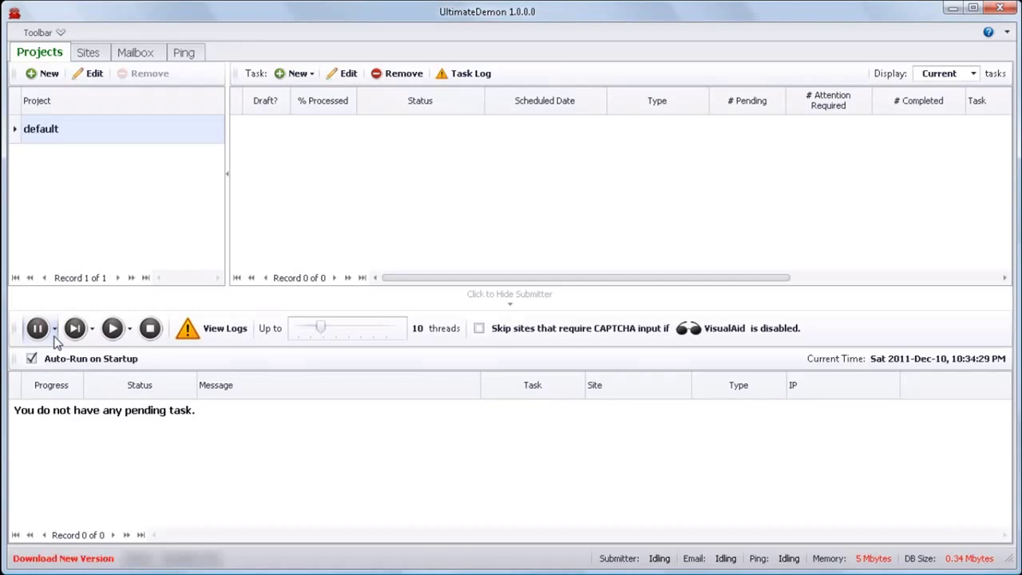
Stop the submitter and start it again
click(151, 334)
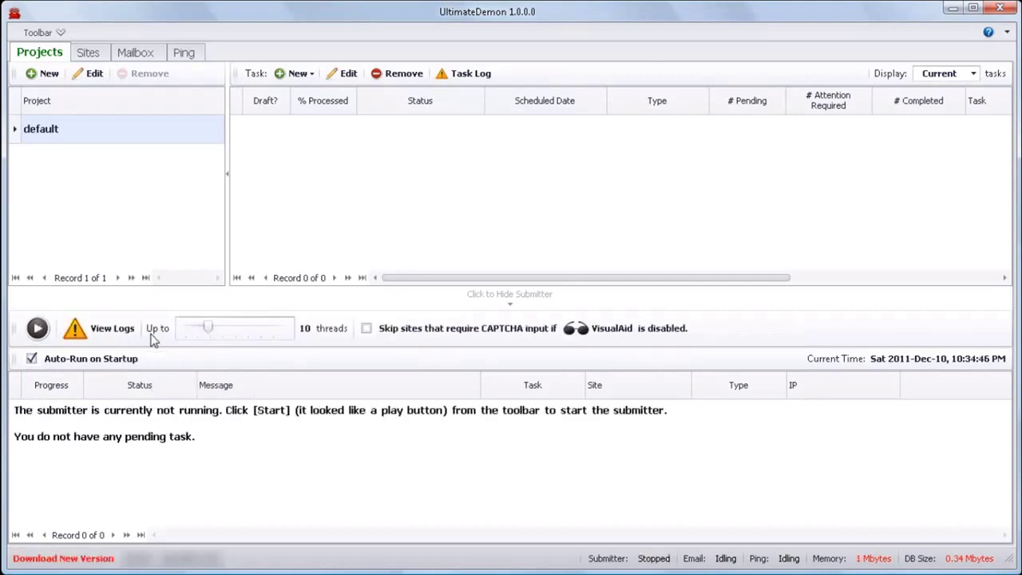
click(37, 329)
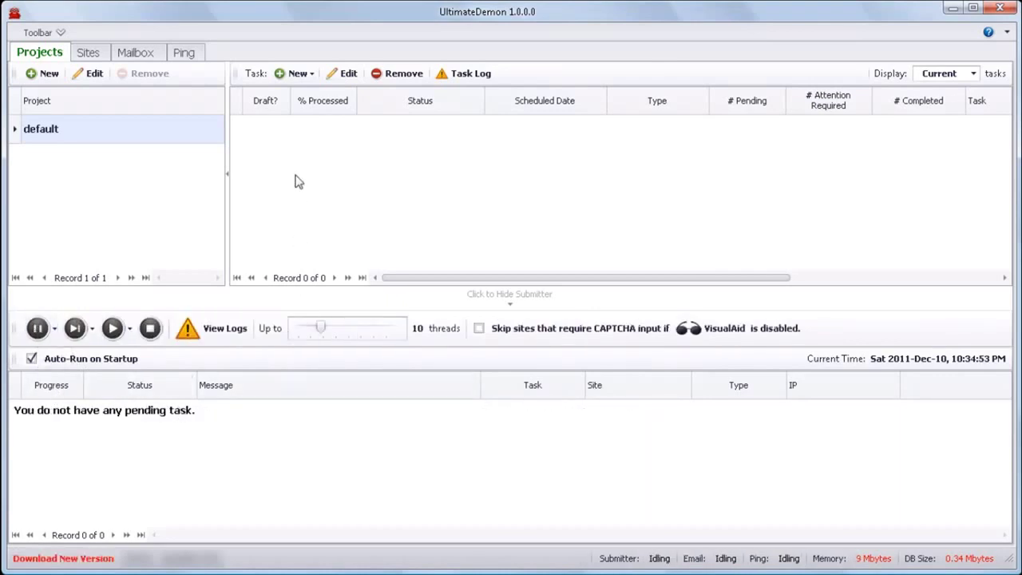
Create a new article task and open its site picker to review the available article sites and their details
click(312, 73)
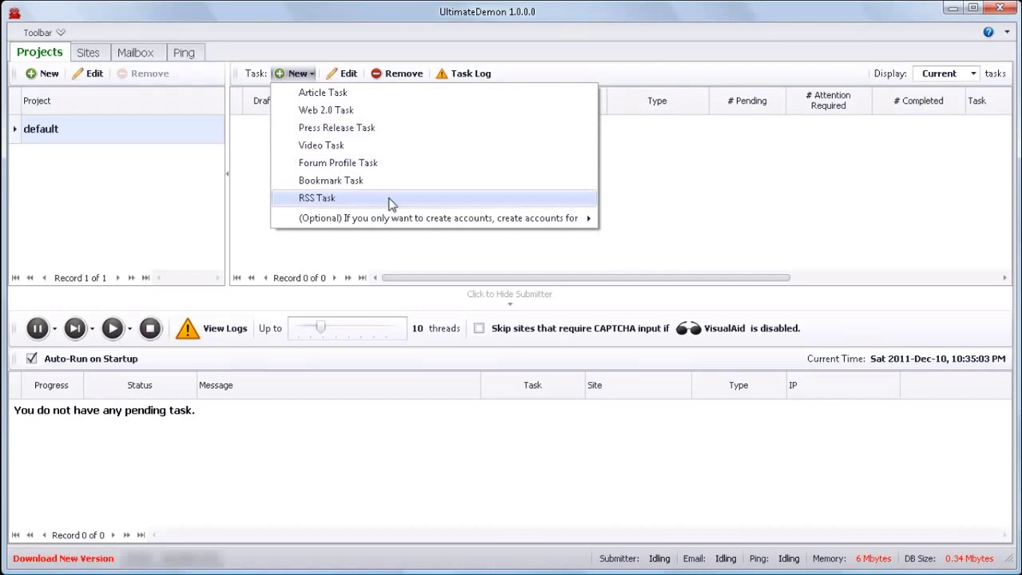
click(308, 93)
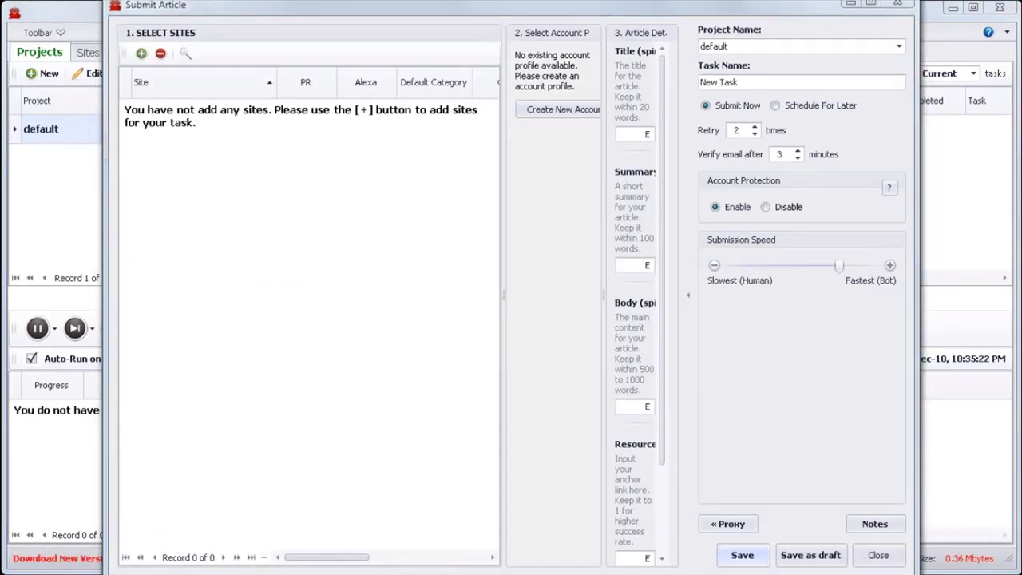
click(142, 54)
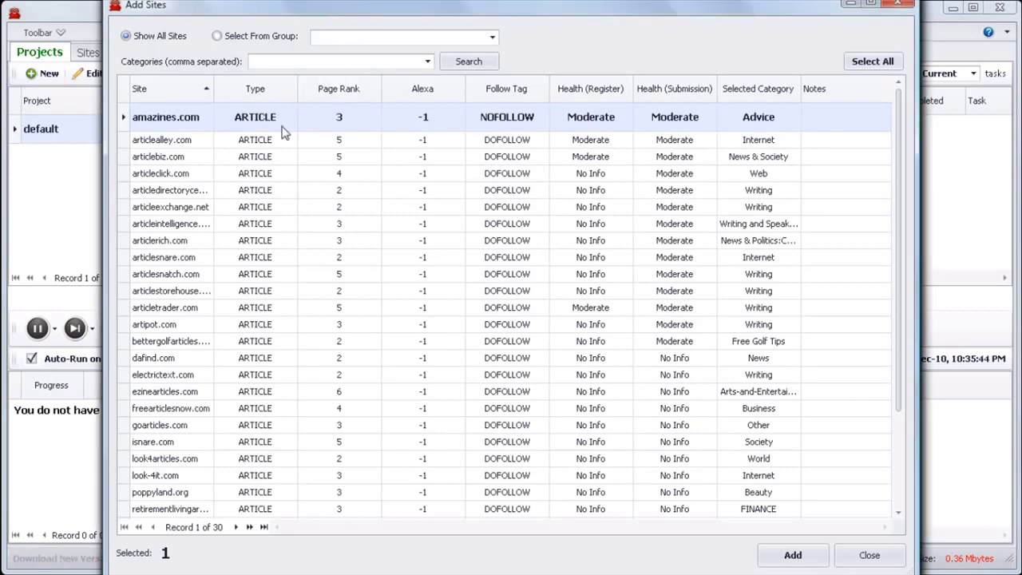
scroll(604, 295, down, 2)
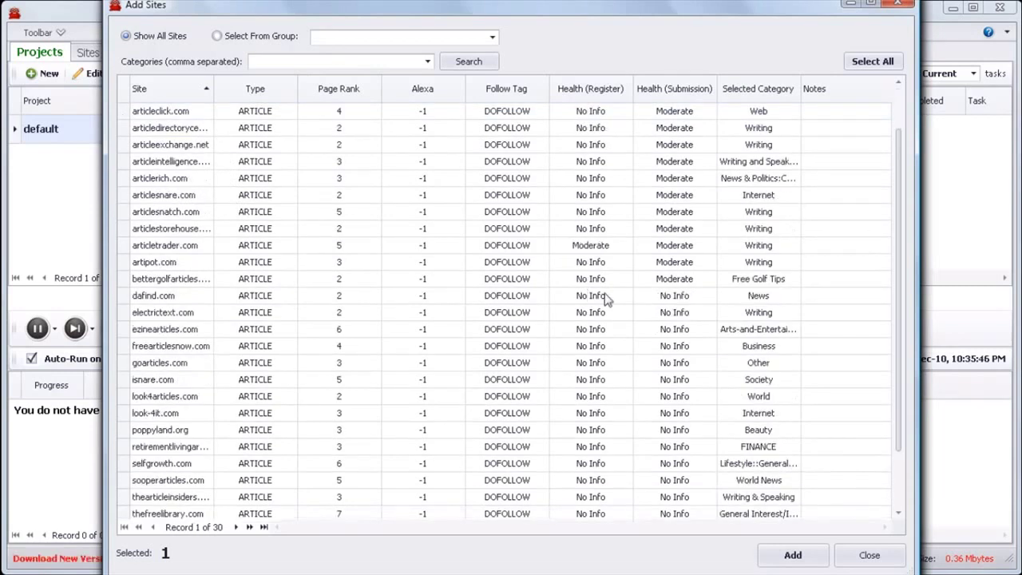
scroll(604, 296, up, 2)
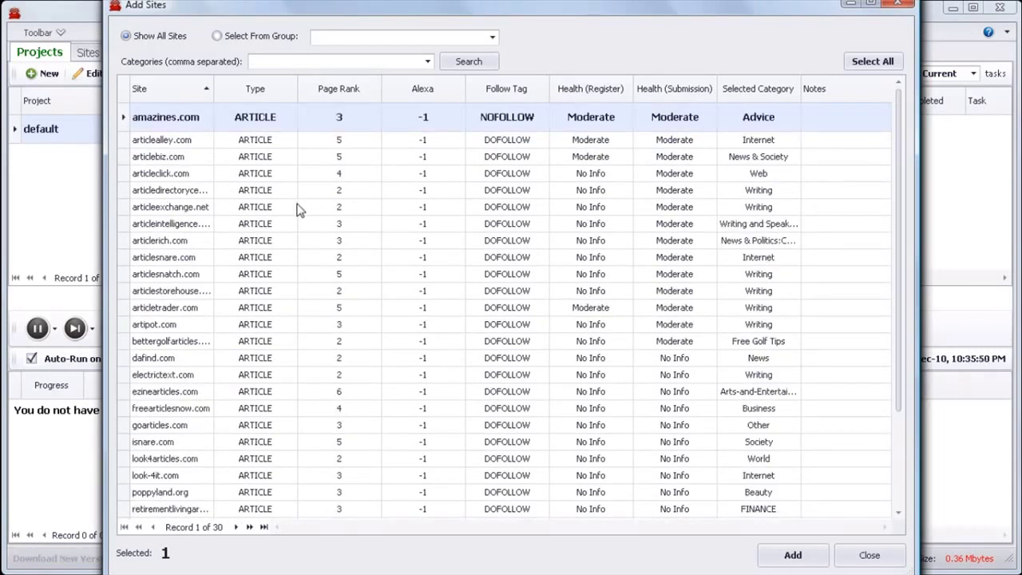
click(188, 174)
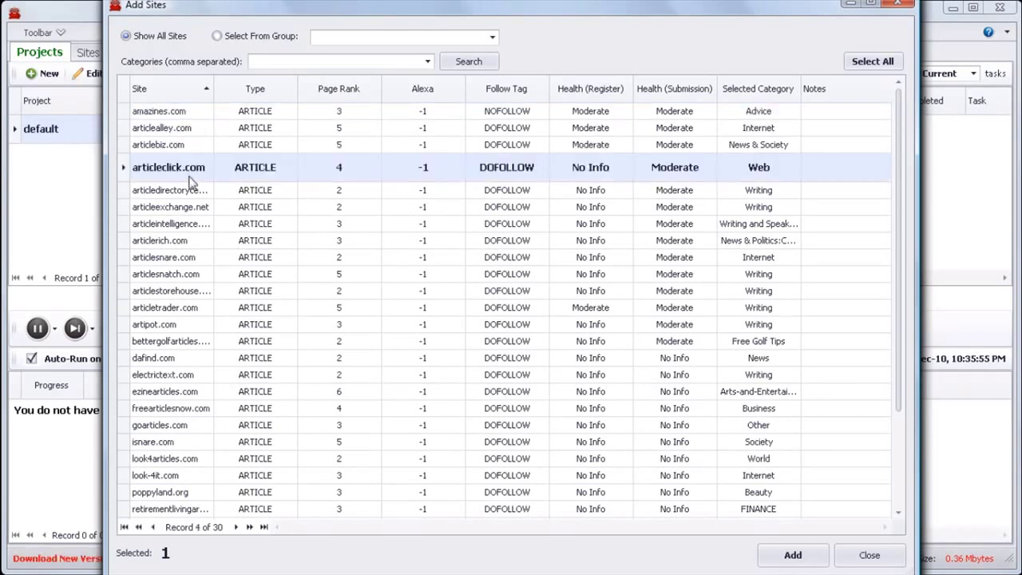
click(182, 211)
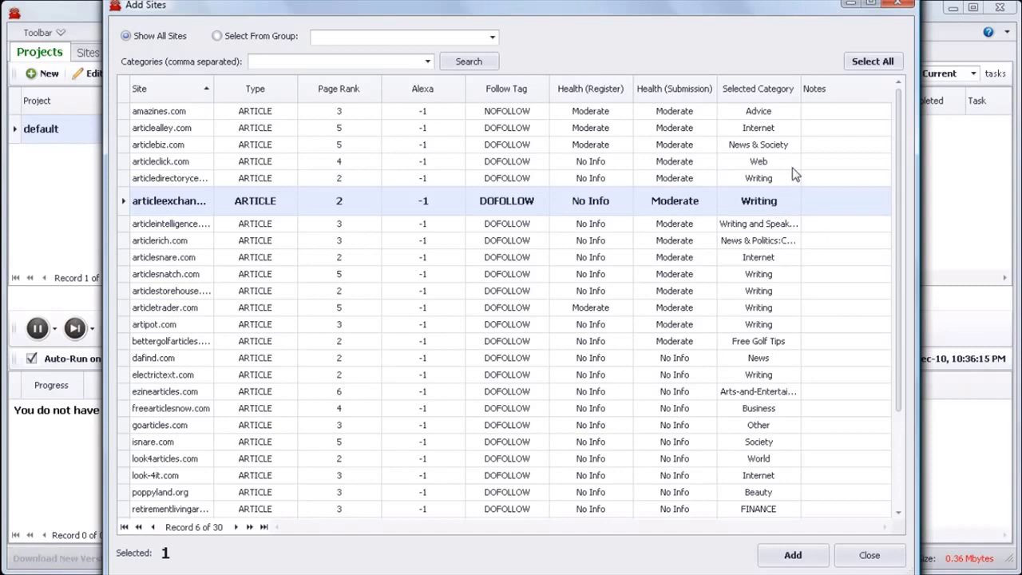
Search the article sites for the categories "pets, animals"
click(423, 64)
text(pets, animals)
click(469, 62)
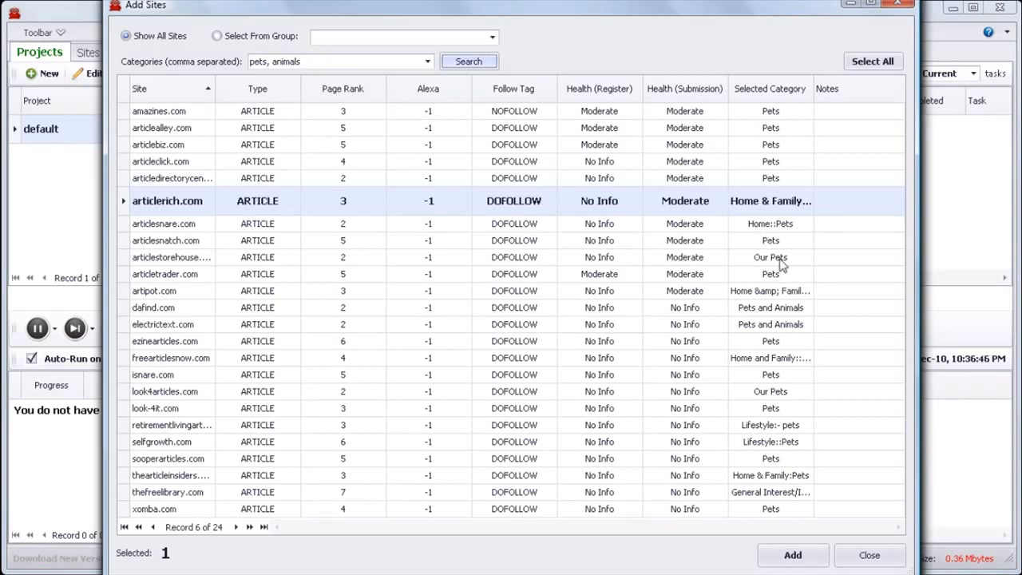
Examine the category choices offered for amazines.com, keeping Pets selected
click(784, 118)
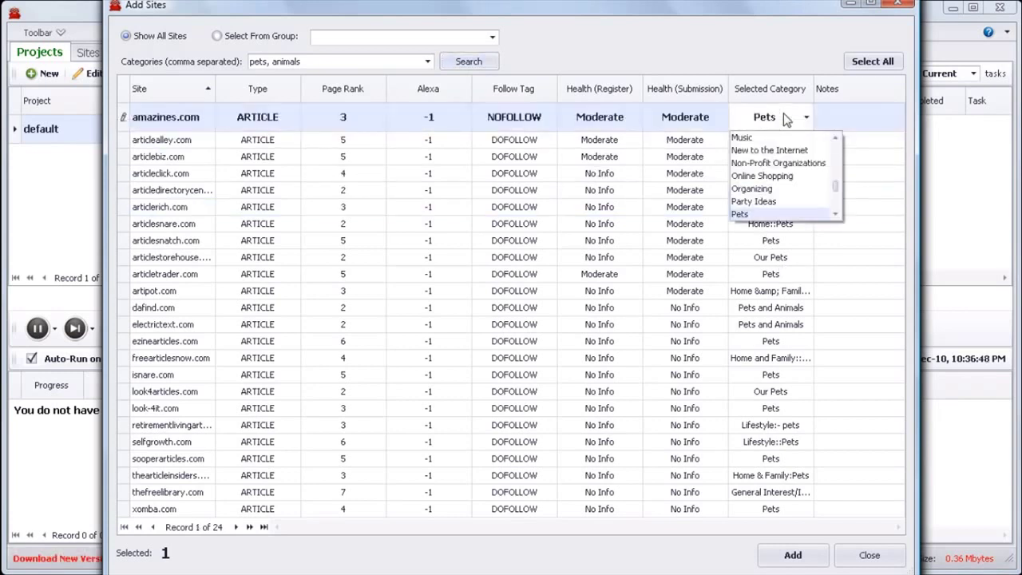
click(836, 213)
click(836, 214)
click(836, 212)
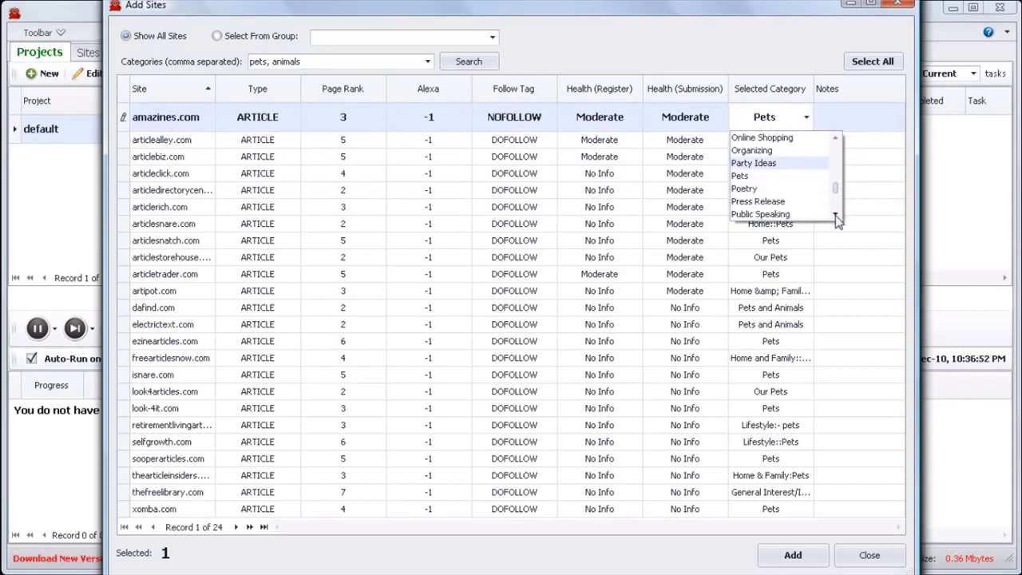
click(836, 212)
mouse_move(836, 185)
mouse_down()
mouse_move(836, 175)
mouse_move(836, 184)
mouse_up()
click(803, 117)
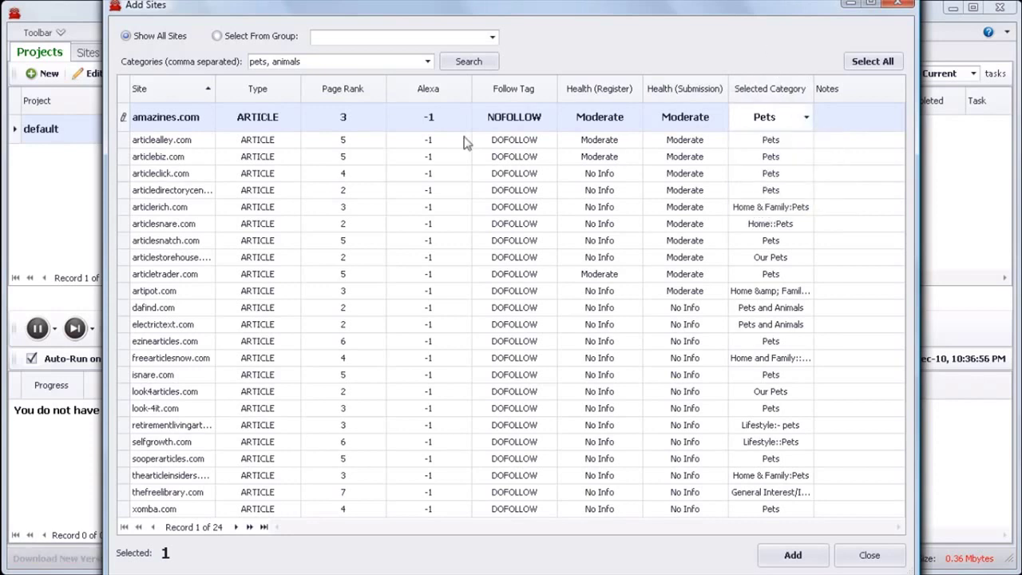
Individually add articlealley.com, articlebiz.com, articleclick.com, the article directory site, articlesnatch.com and articlestorehouse.com to the selection with amazines.com
click(124, 145)
click(124, 167)
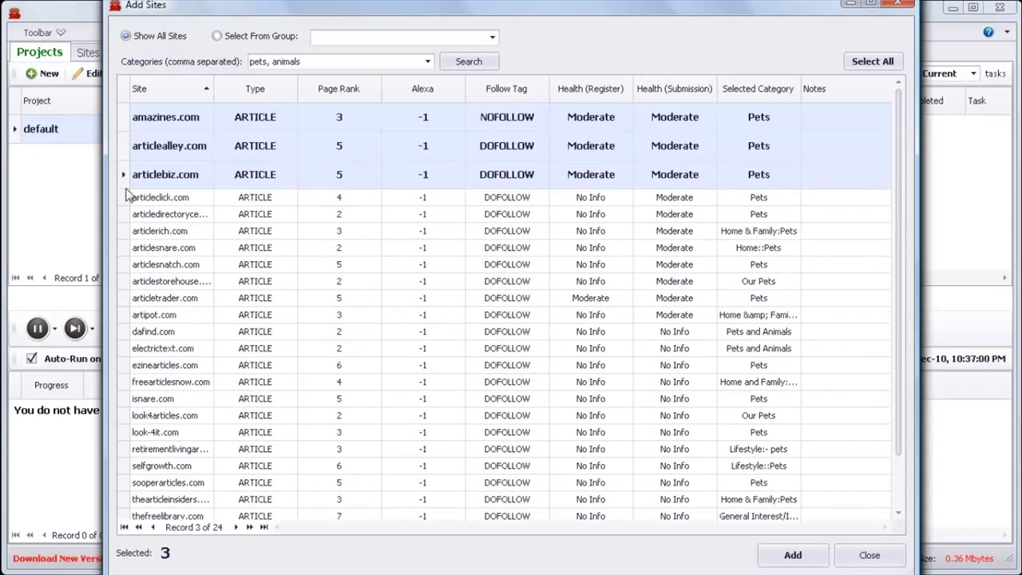
click(125, 199)
click(127, 229)
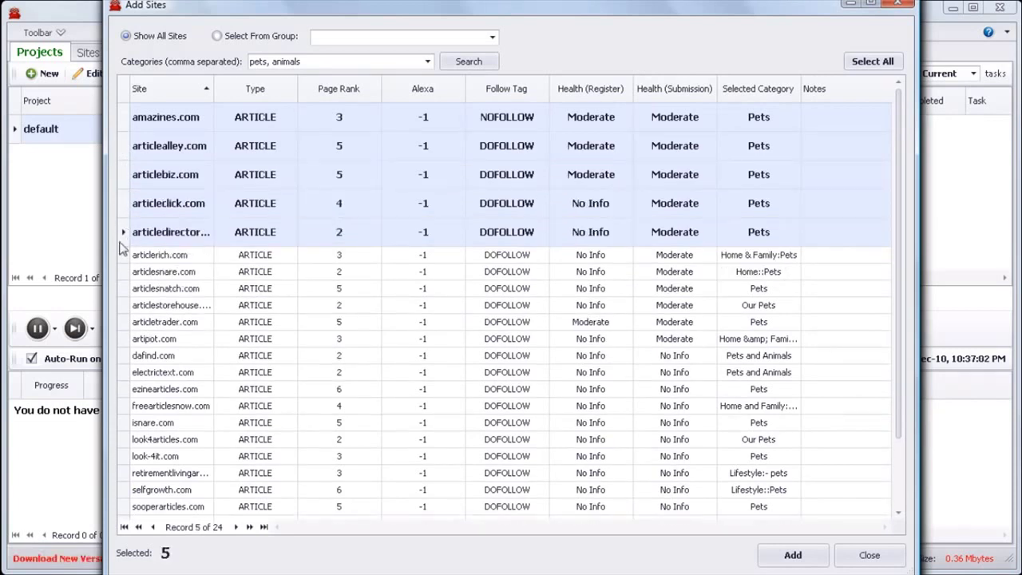
click(126, 290)
click(130, 320)
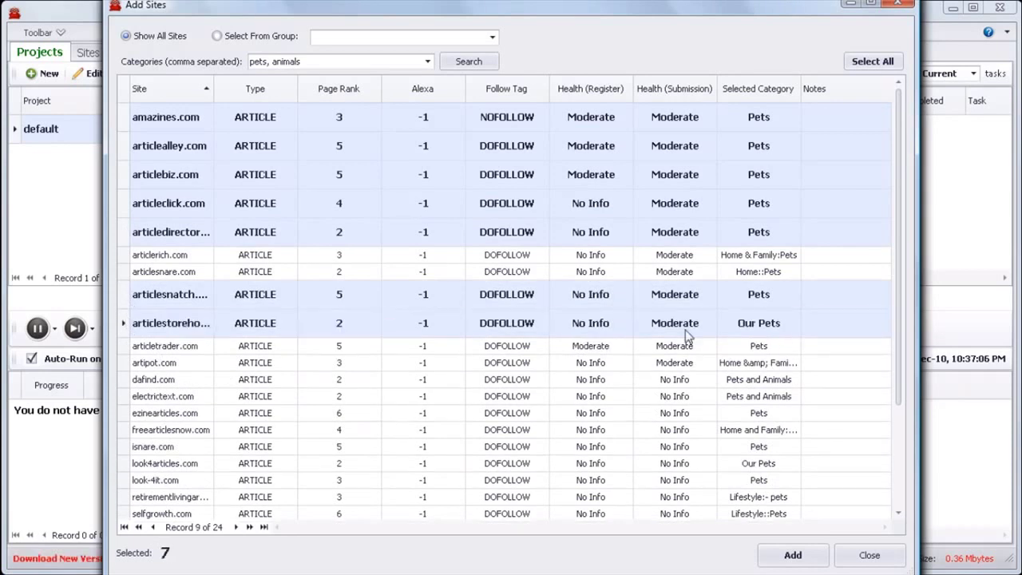
Select all the sites in the filtered list and add them to the article task
click(878, 64)
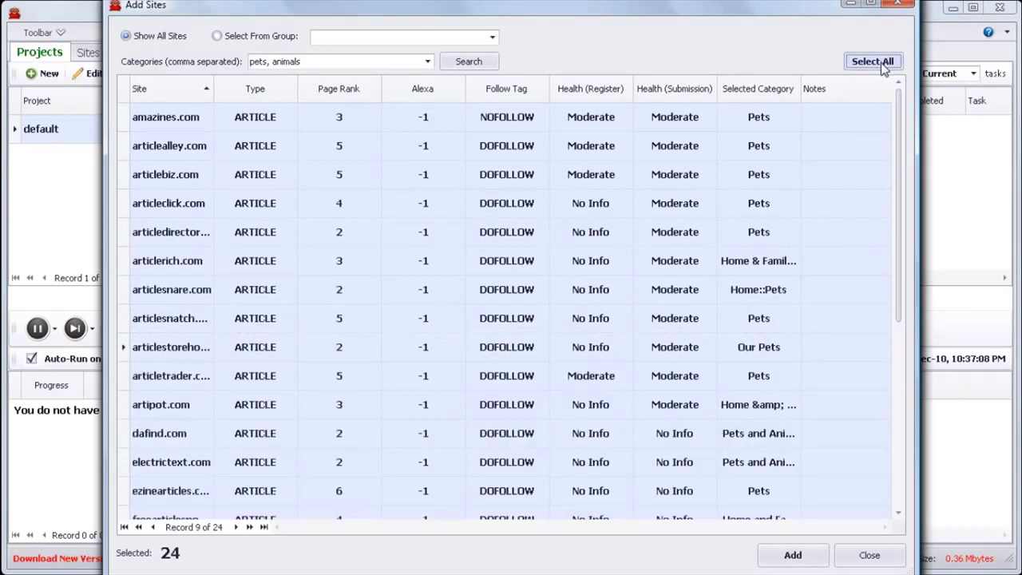
click(794, 549)
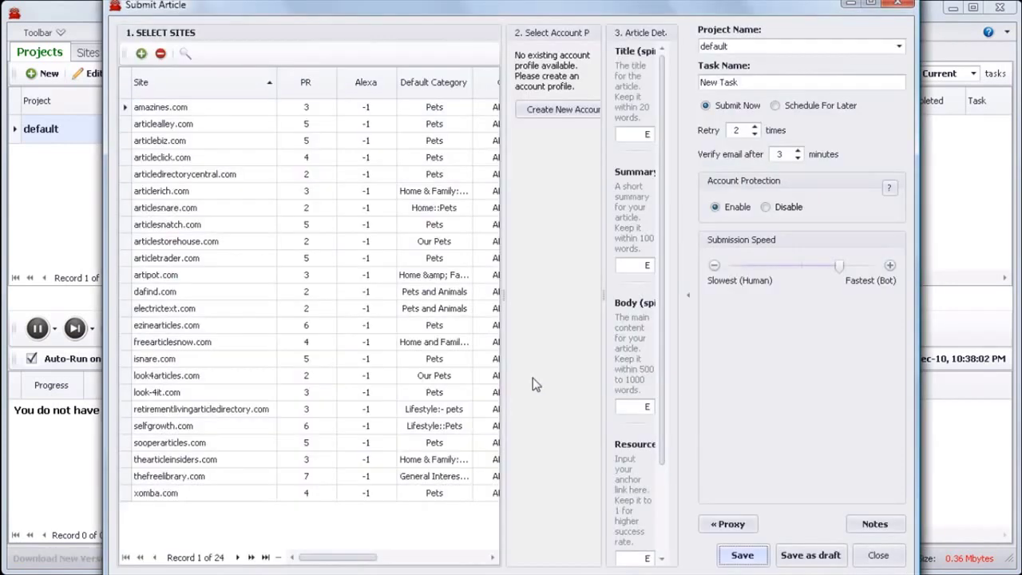
Create a new account profile for the article task and name it "Dog Training"
click(559, 116)
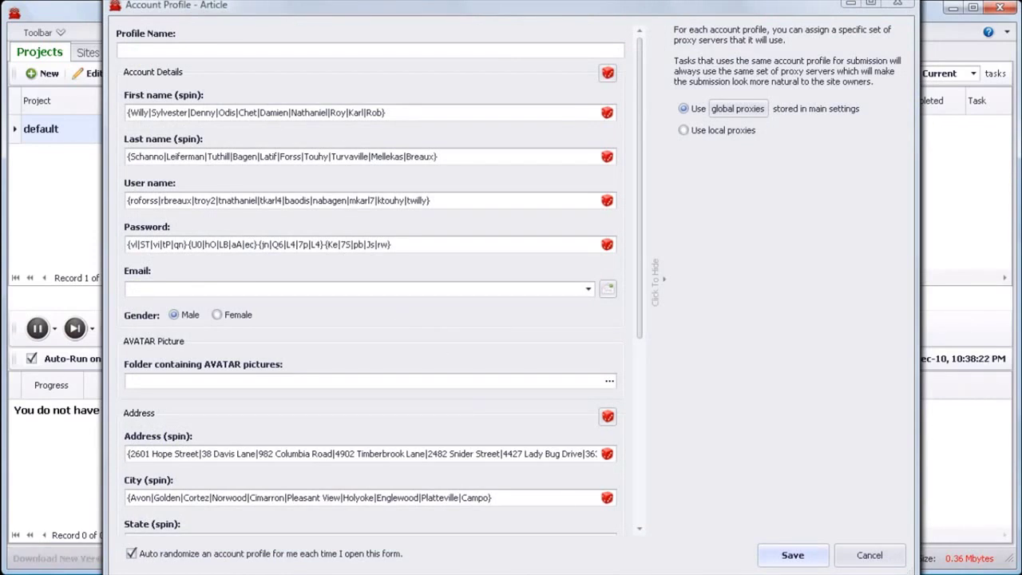
click(253, 52)
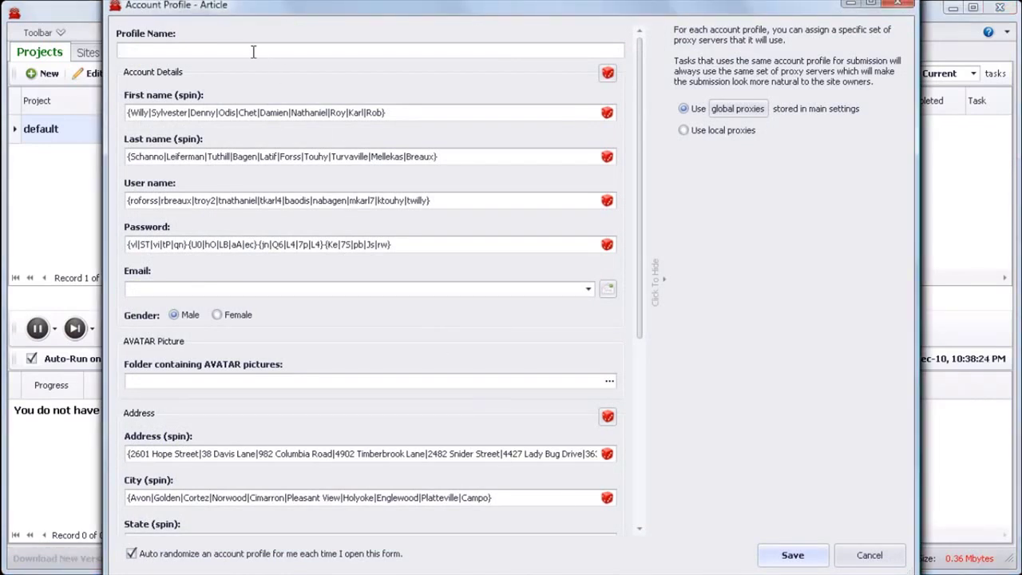
text(Dog Tra)
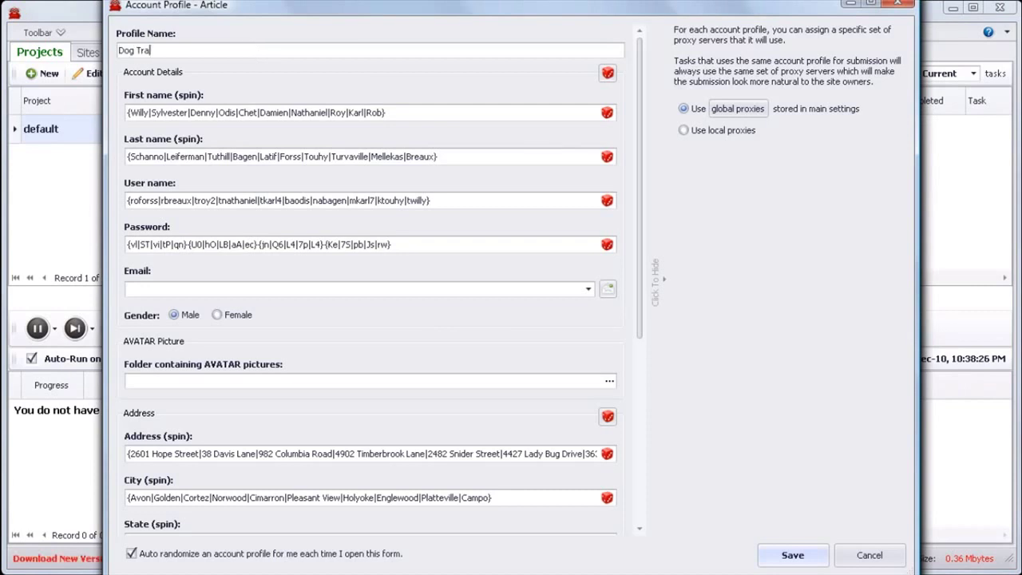
text(ining)
Randomize all account details of the profile, and re-randomize the first name, last name, user name and password individually
click(607, 75)
click(606, 74)
click(607, 113)
click(607, 112)
click(606, 156)
click(606, 156)
click(607, 200)
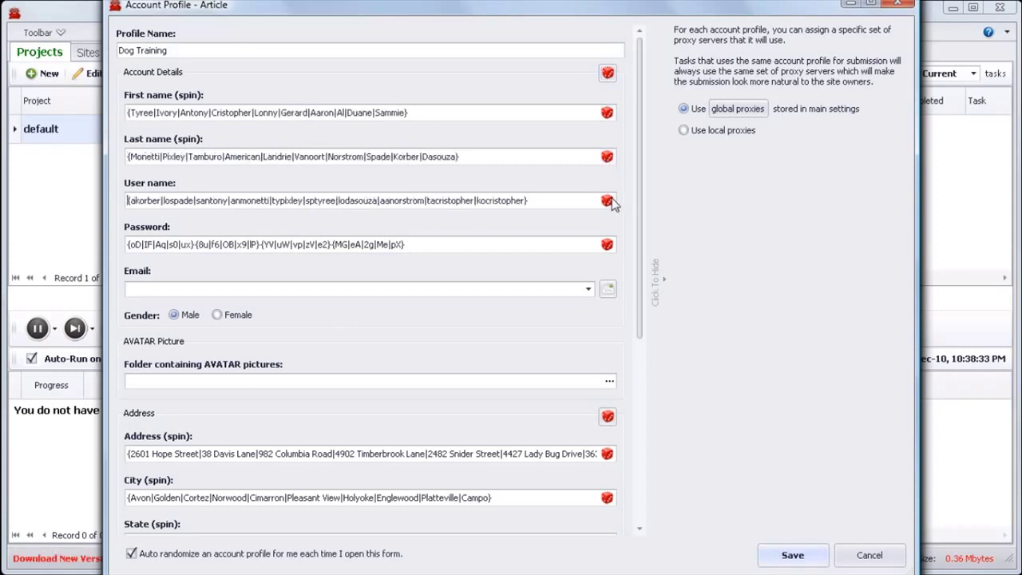
click(607, 201)
click(607, 243)
click(607, 244)
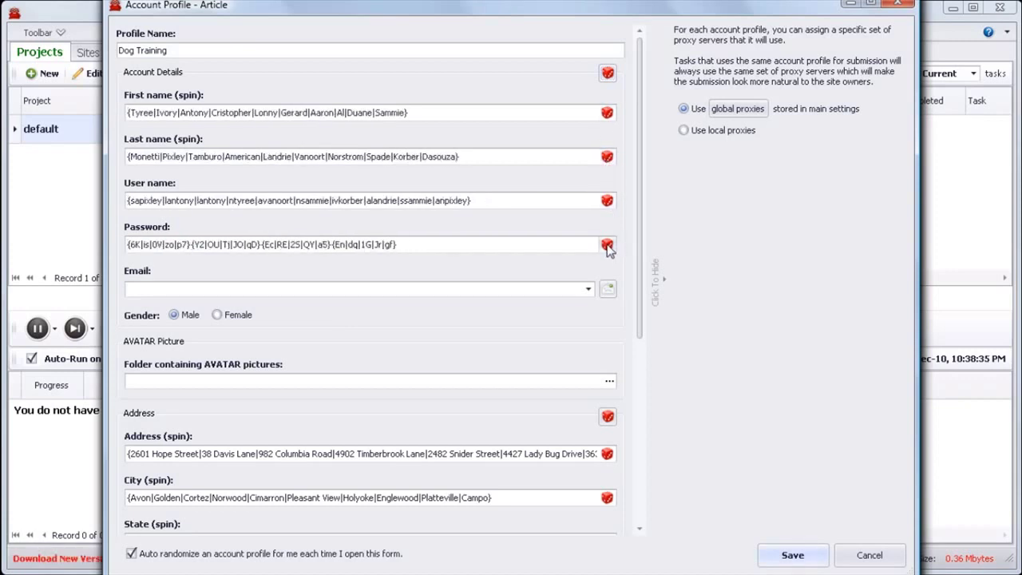
Open the profile's e-mail settings, fill in the account's e-mail address and choose the Gmail.com template
click(606, 291)
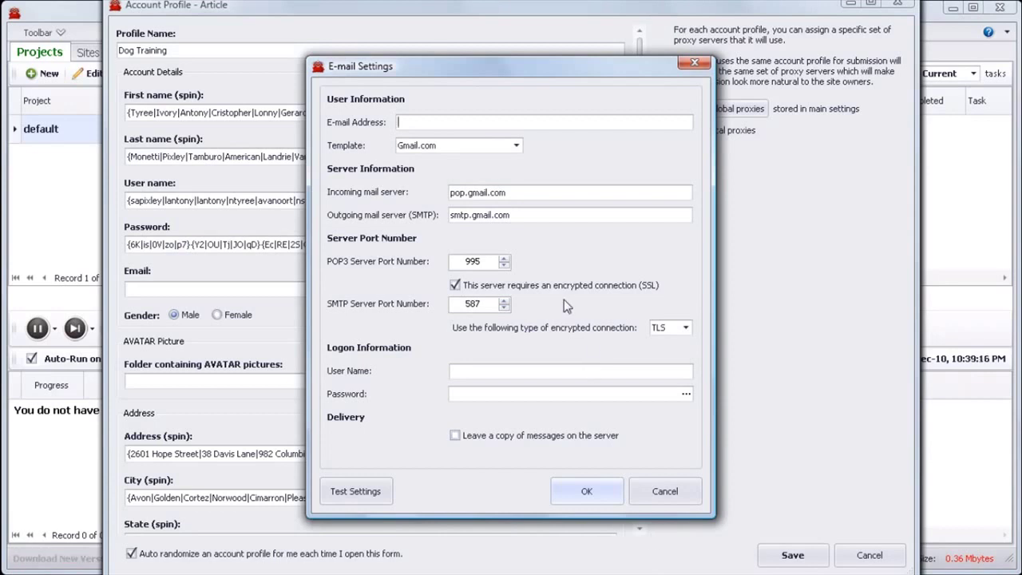
key(ctrl+v)
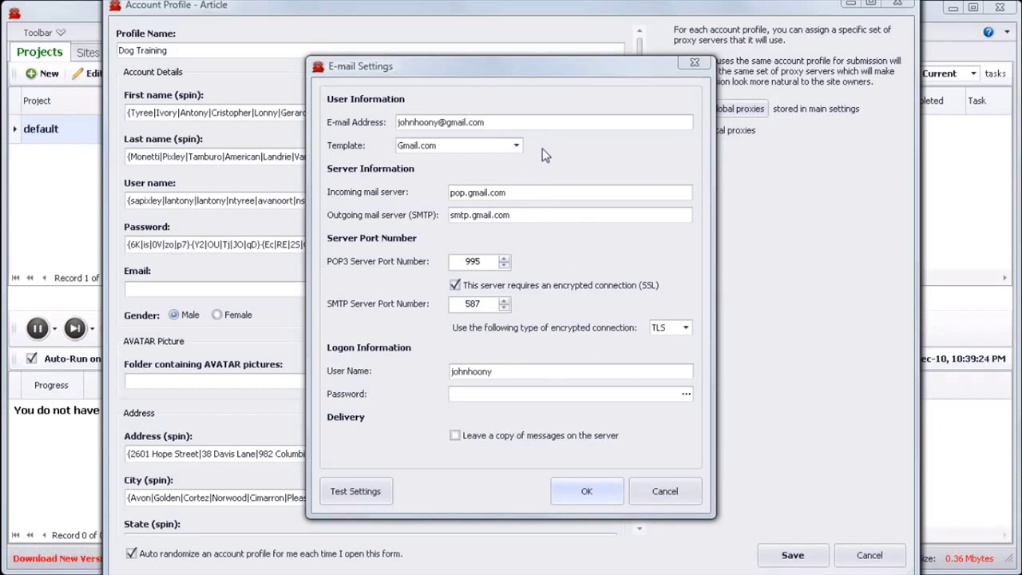
click(528, 78)
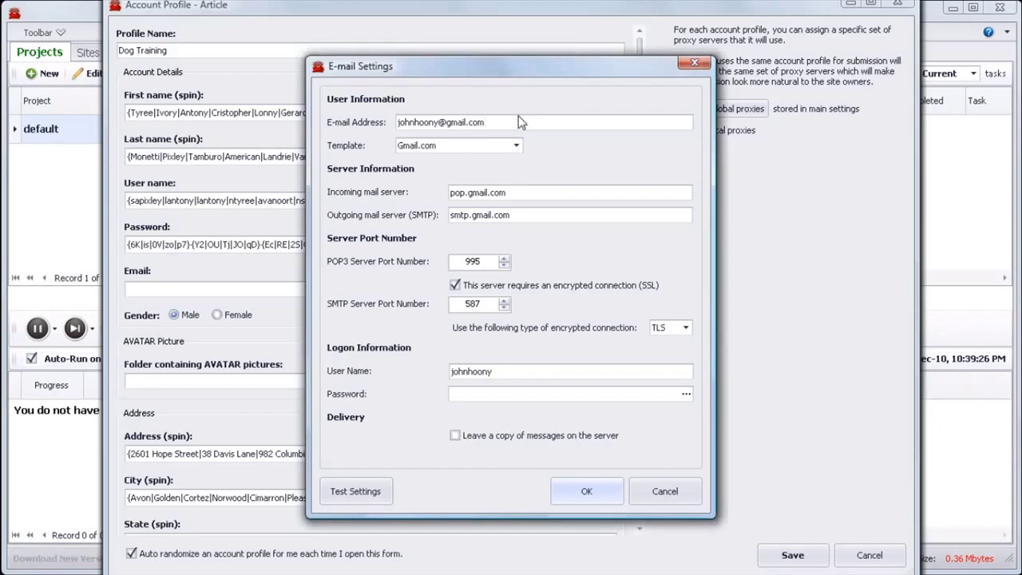
drag(511, 121, 352, 126)
key(ctrl+c)
key(BackSpace)
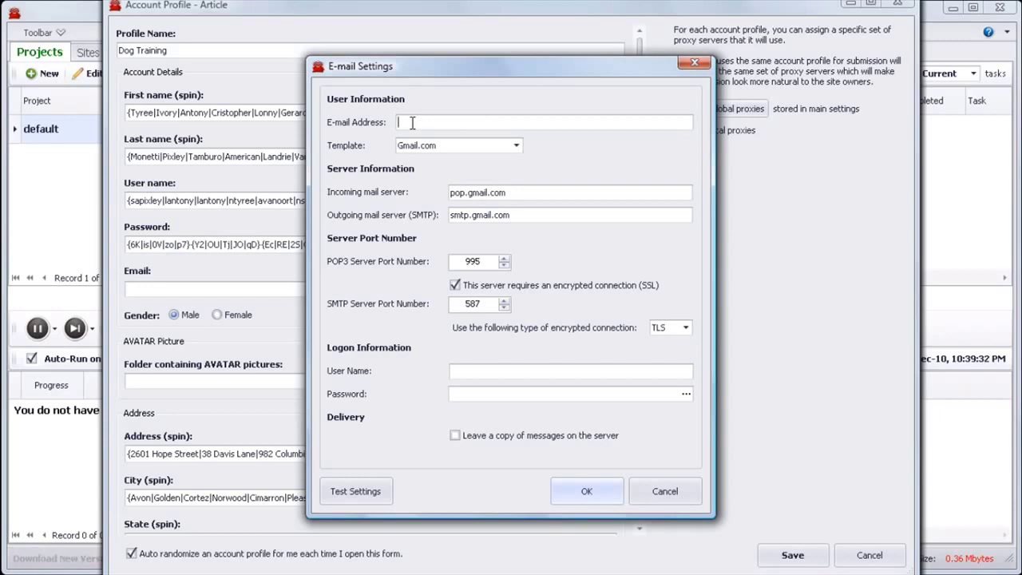
key(ctrl+v)
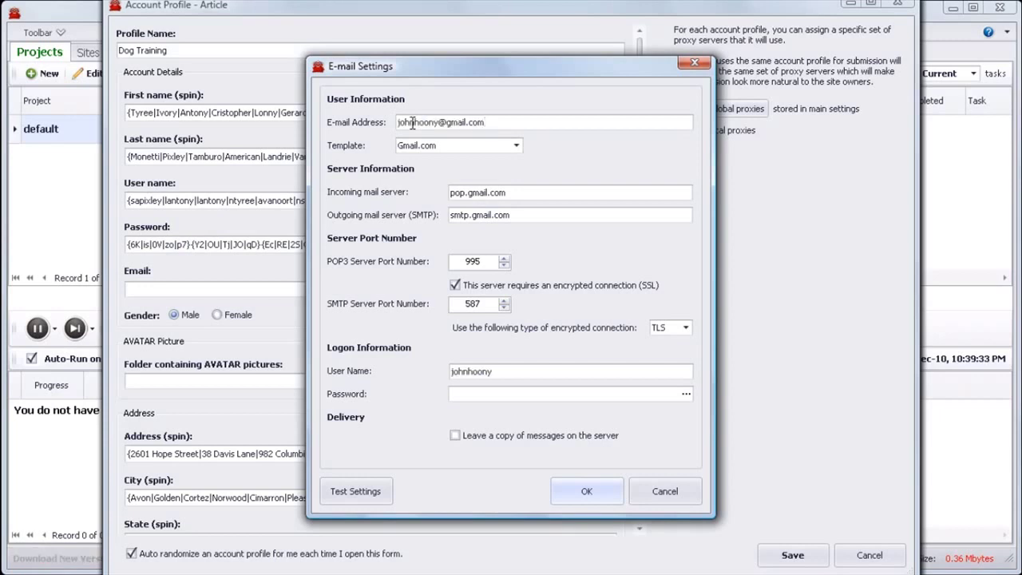
click(495, 149)
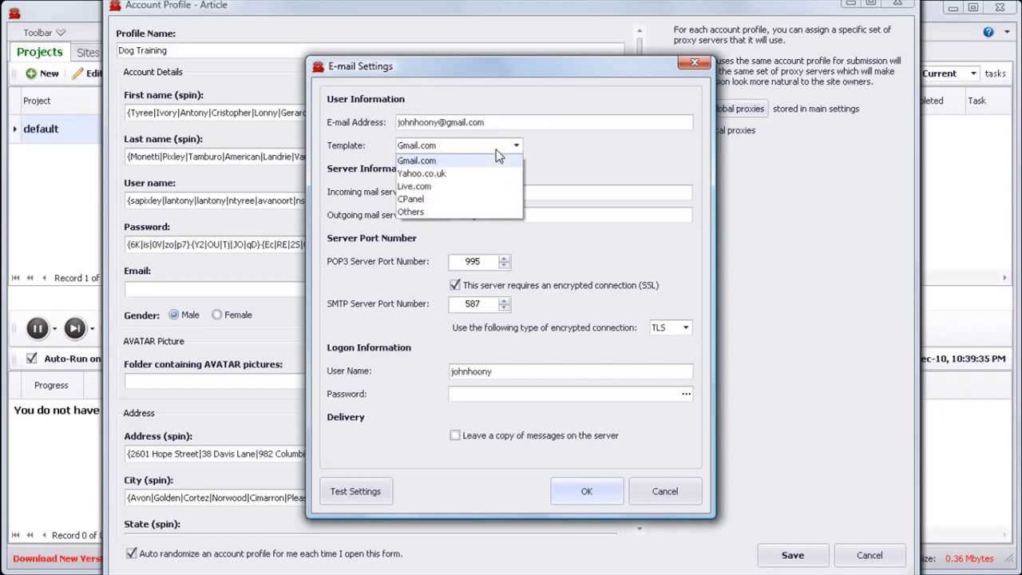
click(434, 163)
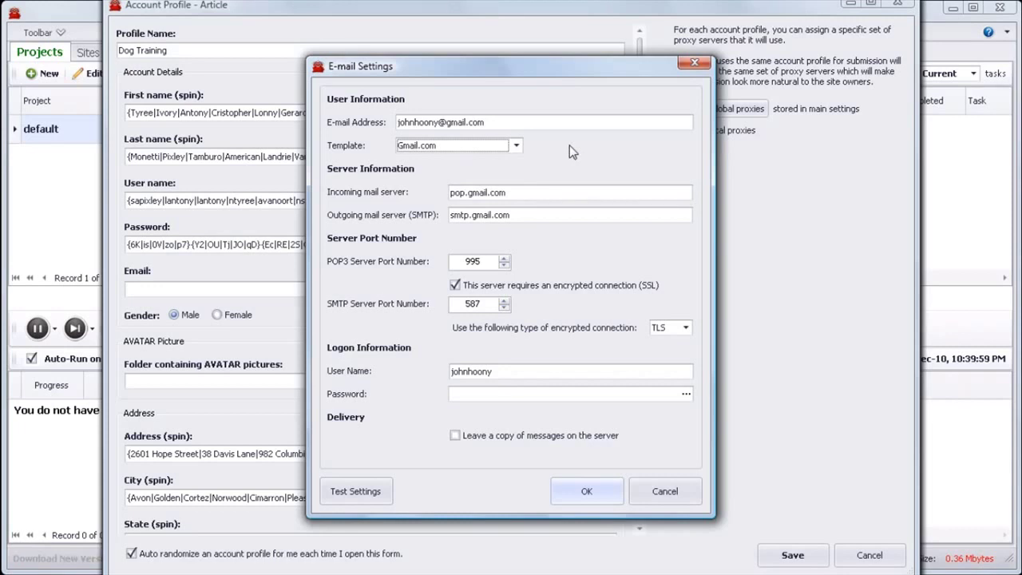
Cut the e-mail address out of its field and paste it back in to refill the logon user name
click(522, 122)
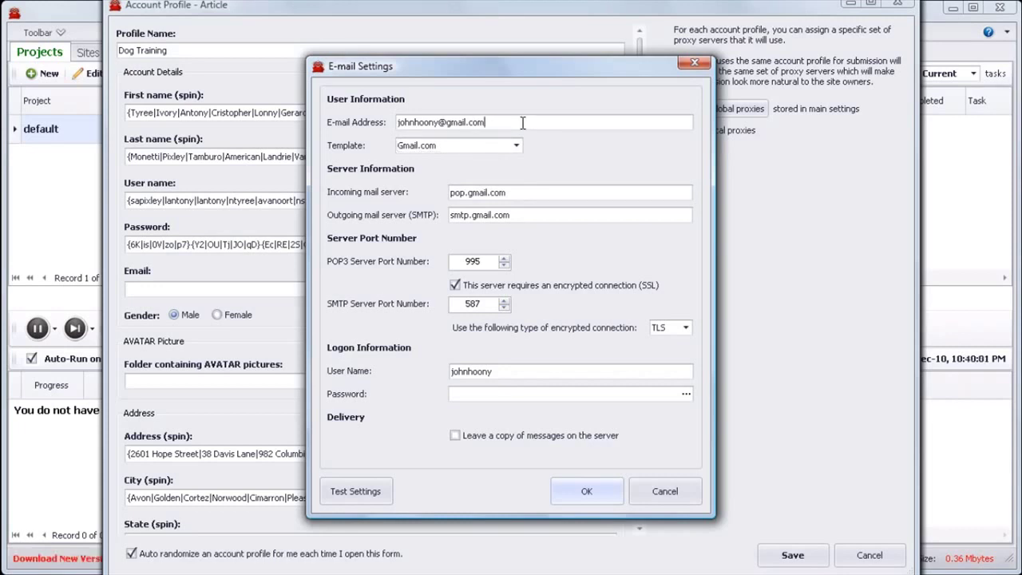
drag(522, 122, 354, 132)
key(ctrl+x)
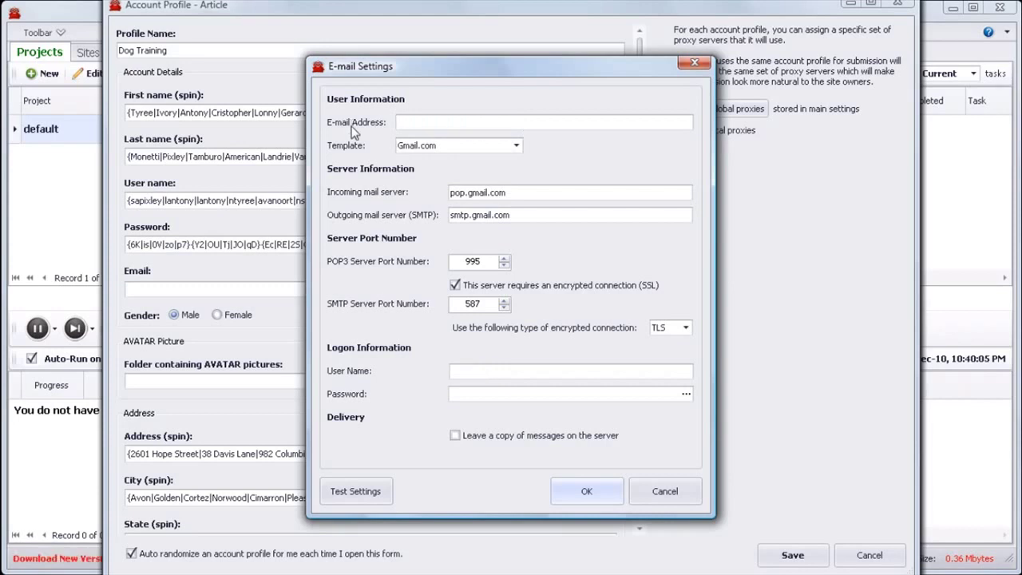
key(ctrl+v)
Enter the e-mail account's password and test the mail server settings
click(480, 395)
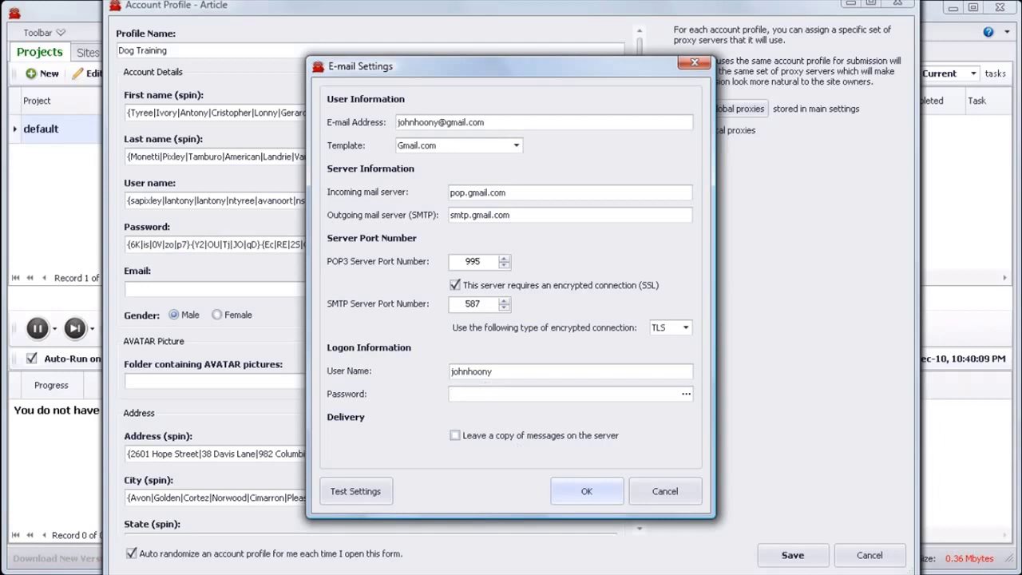
click(493, 395)
text(*****)
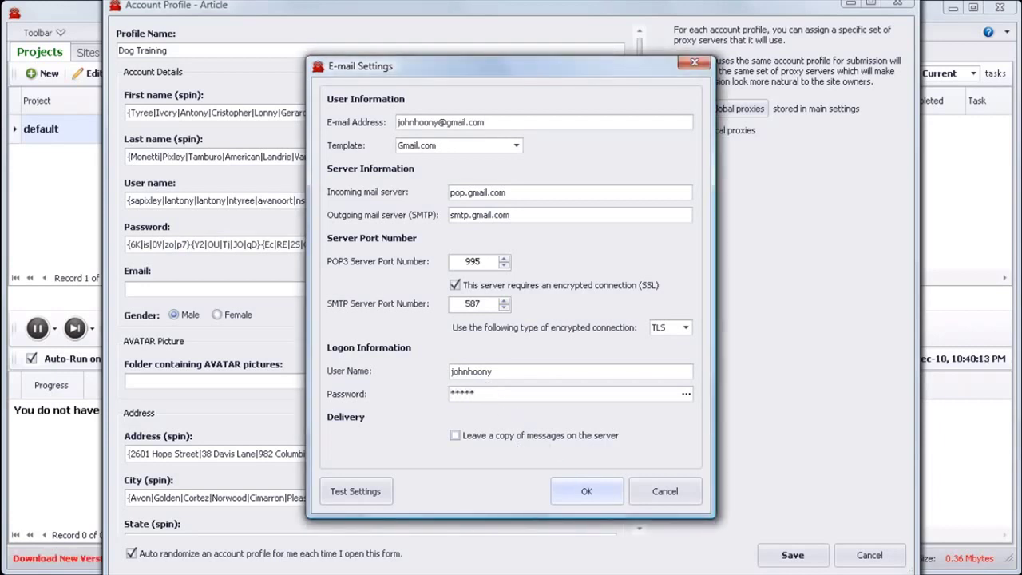
text(******)
click(357, 492)
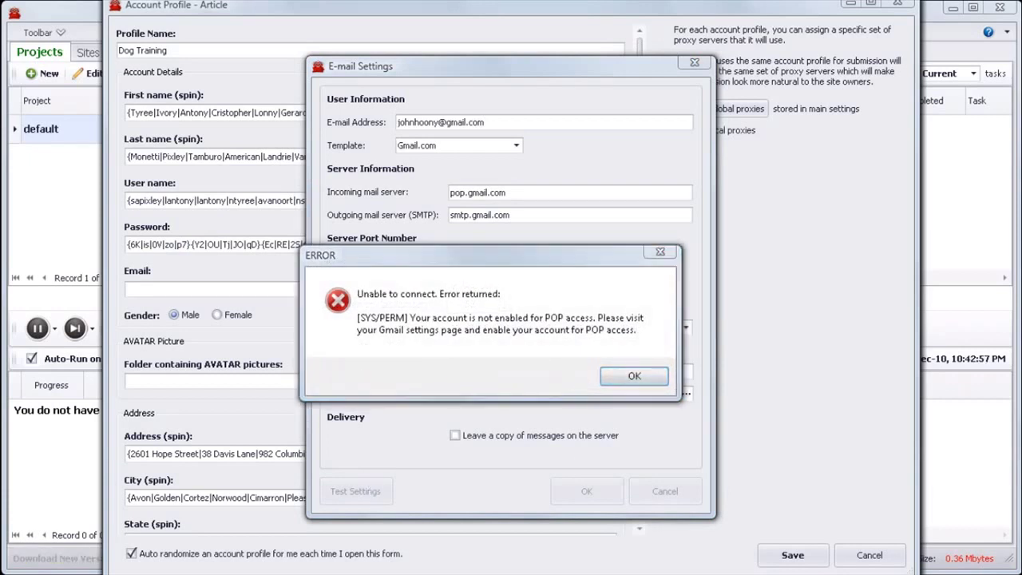
Switch to Gmail in Firefox and open the account's Forwarding and POP/IMAP settings
key(alt+Tab)
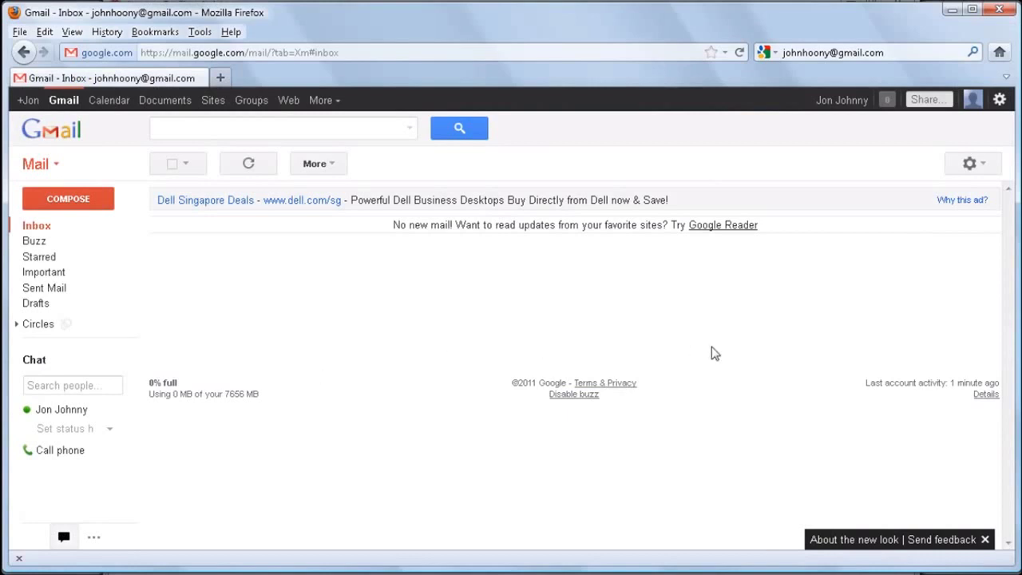
click(983, 169)
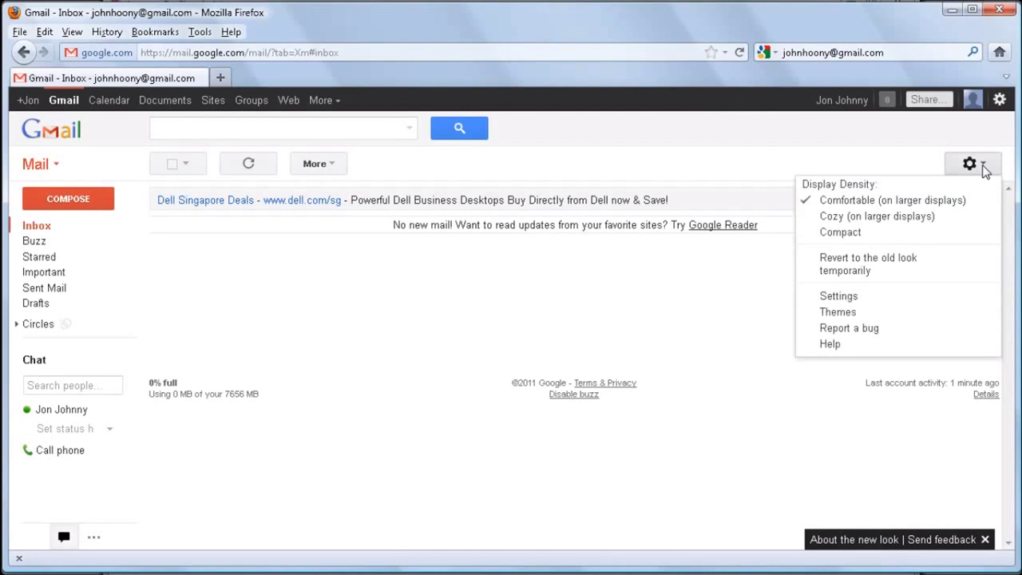
click(984, 169)
click(984, 169)
click(838, 297)
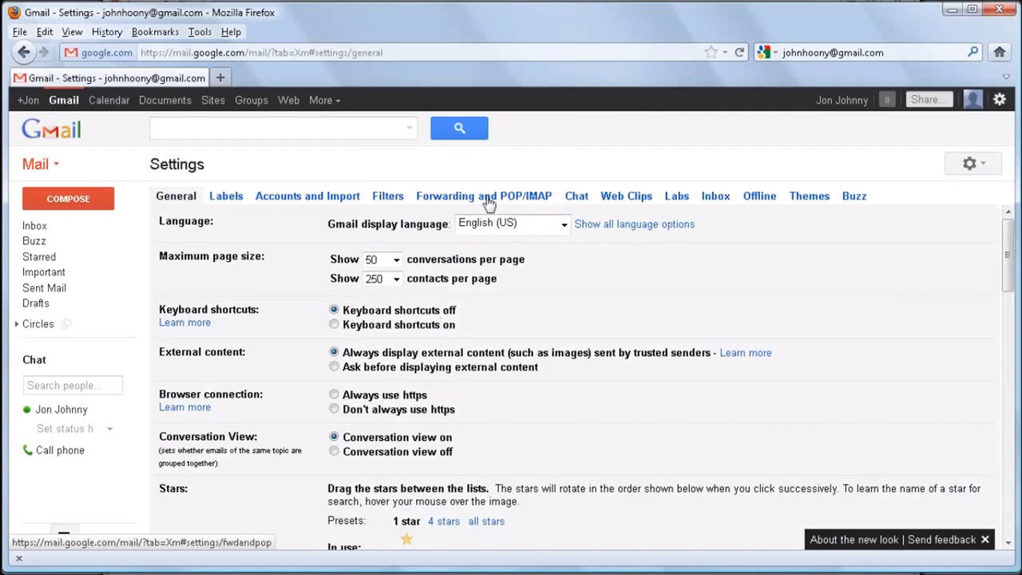
click(490, 199)
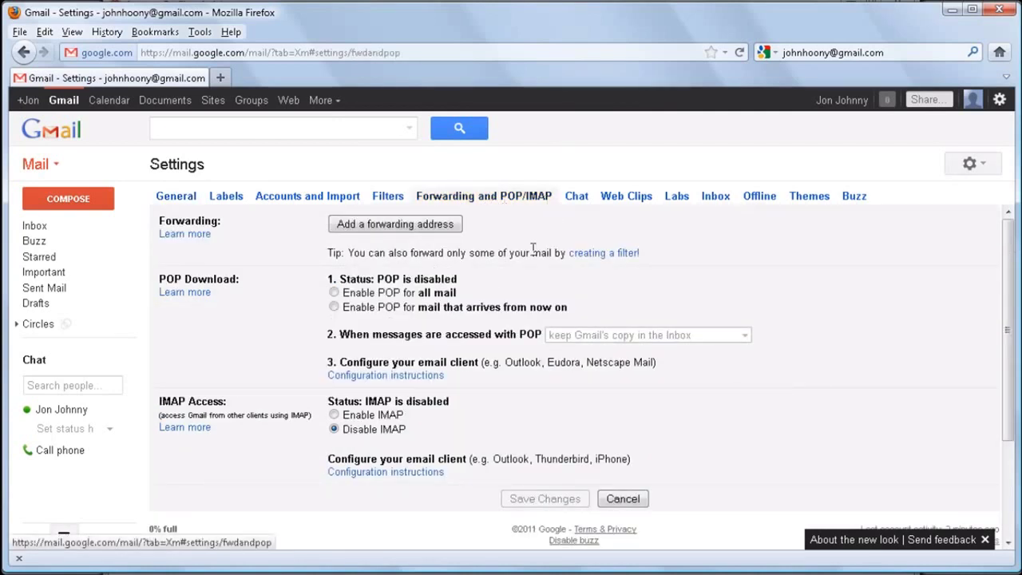
Enable POP for all mail, set Gmail's copy to be deleted when messages are accessed with POP, and save the changes
click(334, 293)
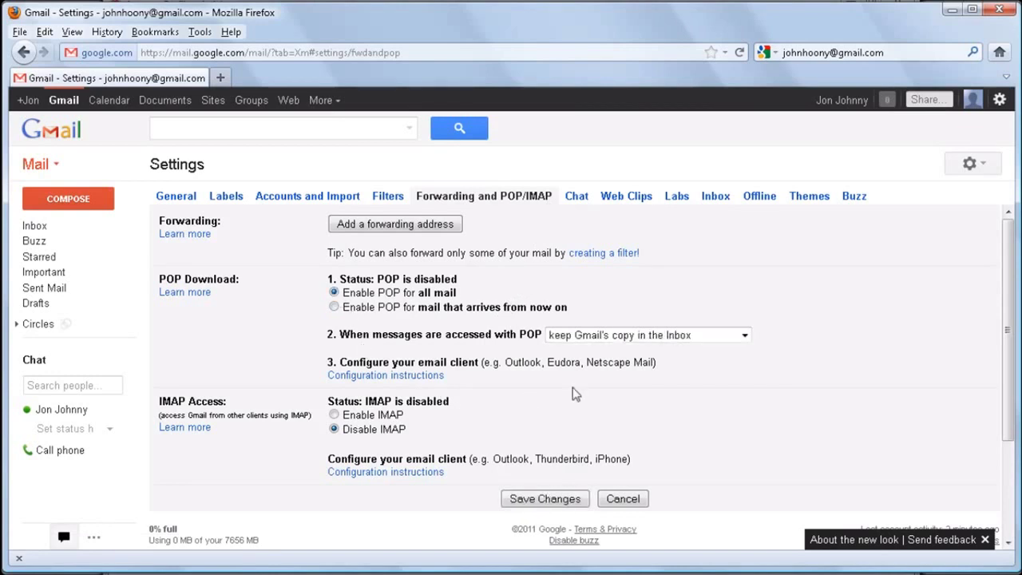
click(681, 337)
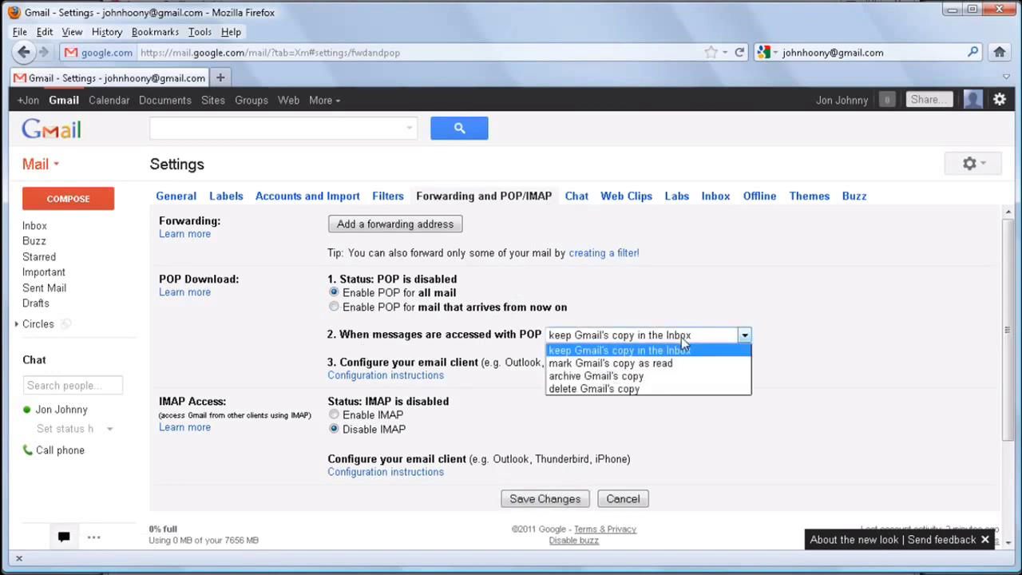
click(607, 388)
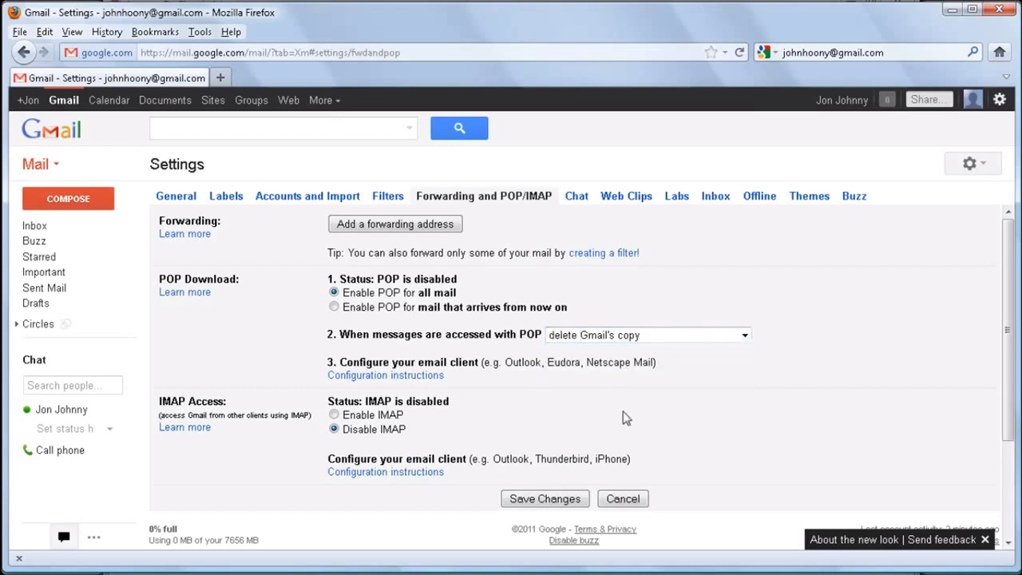
click(552, 498)
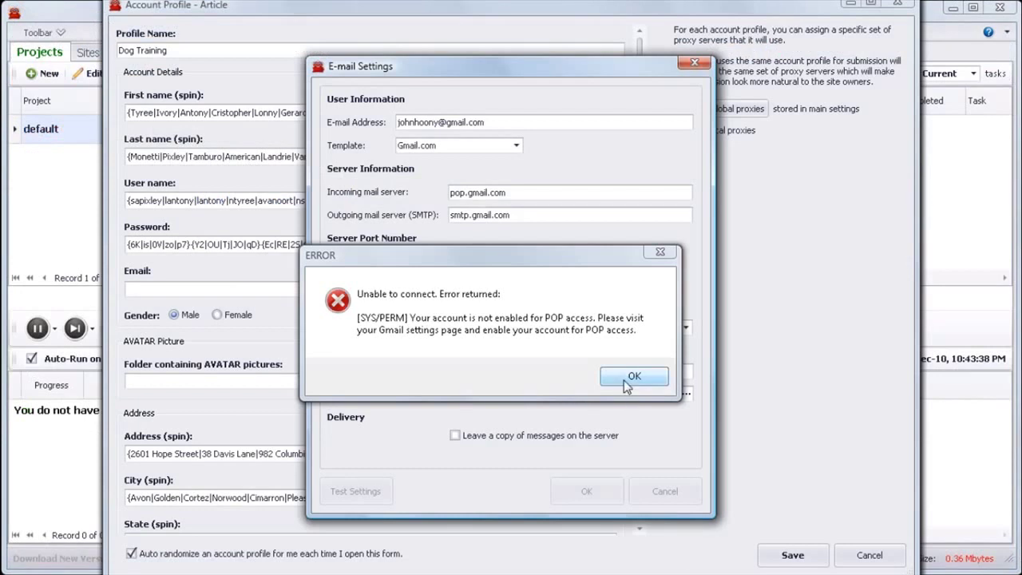
Return to UltimateDemon, dismiss the connection error, retest the mail server settings and accept the e-mail settings
click(626, 380)
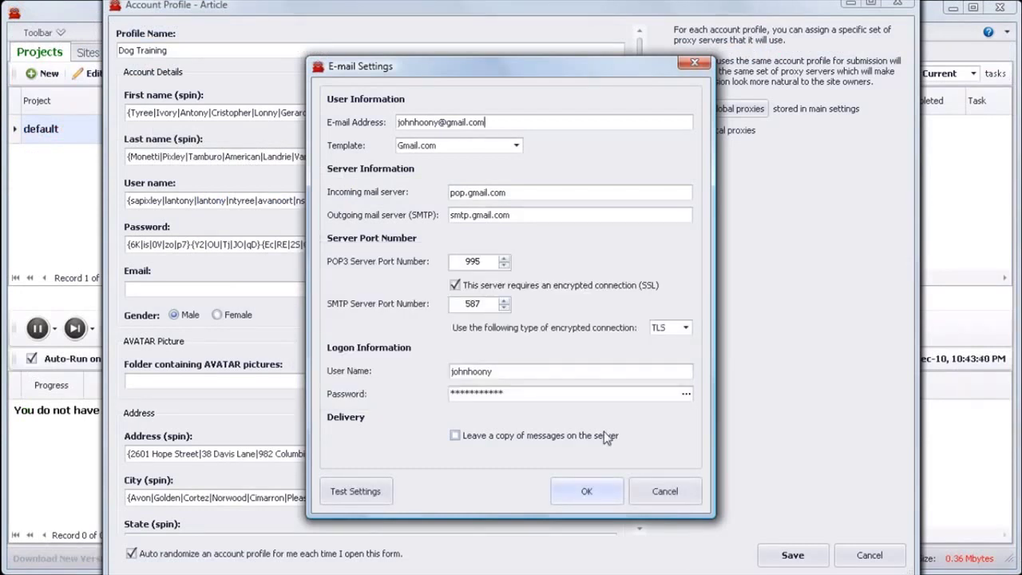
click(368, 497)
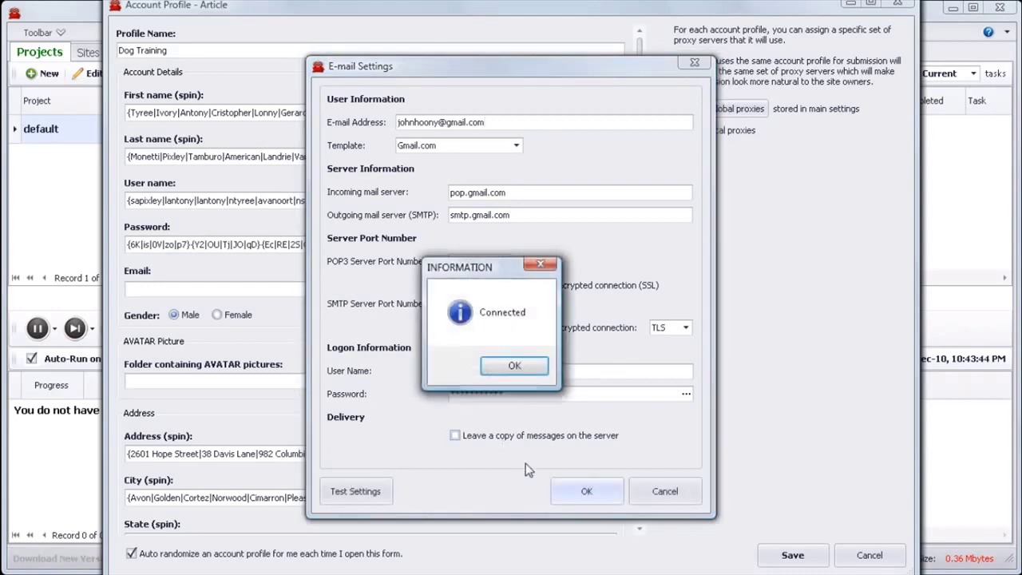
click(515, 365)
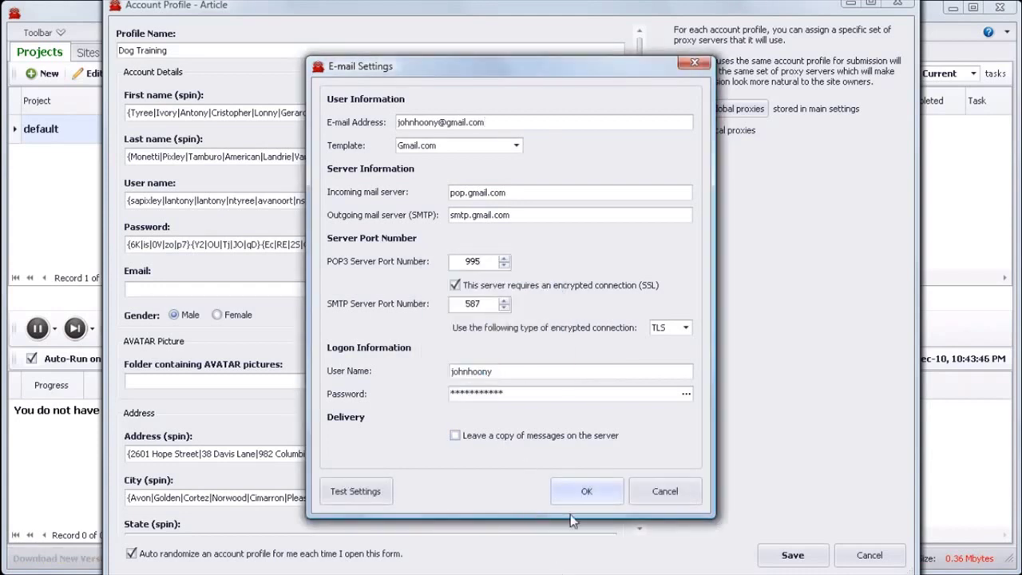
click(579, 492)
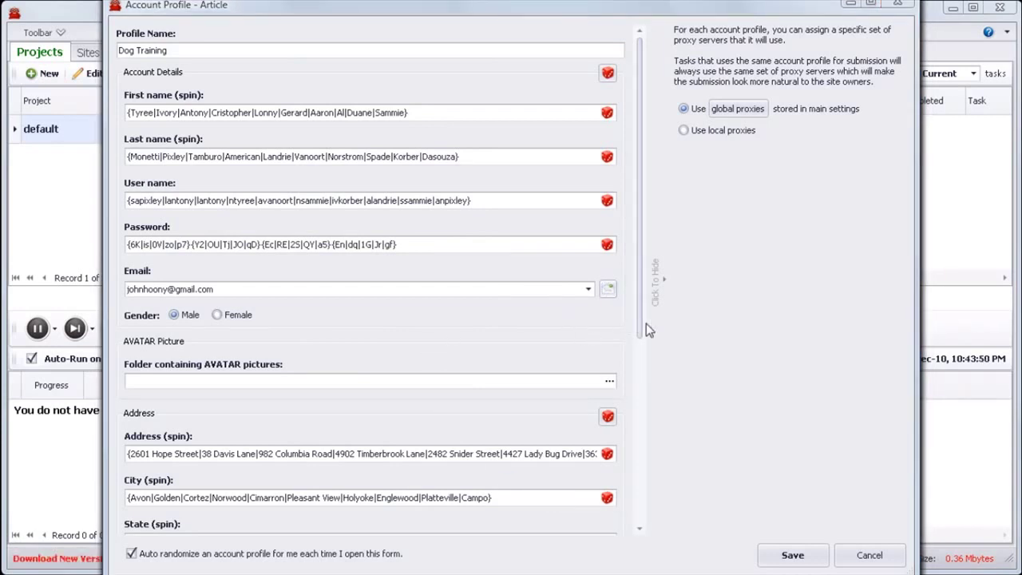
drag(642, 325, 627, 392)
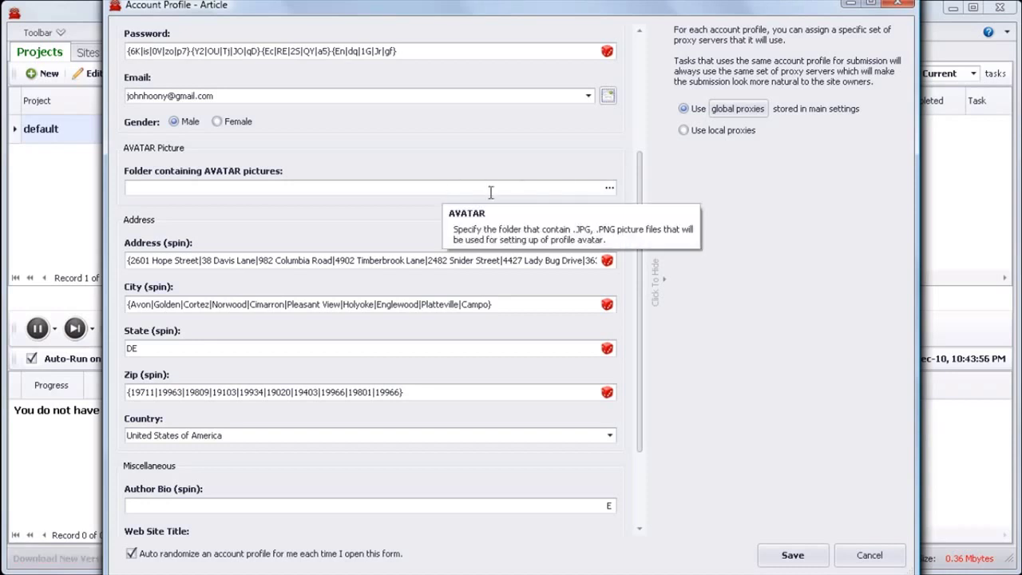
scroll(609, 192, up, 3)
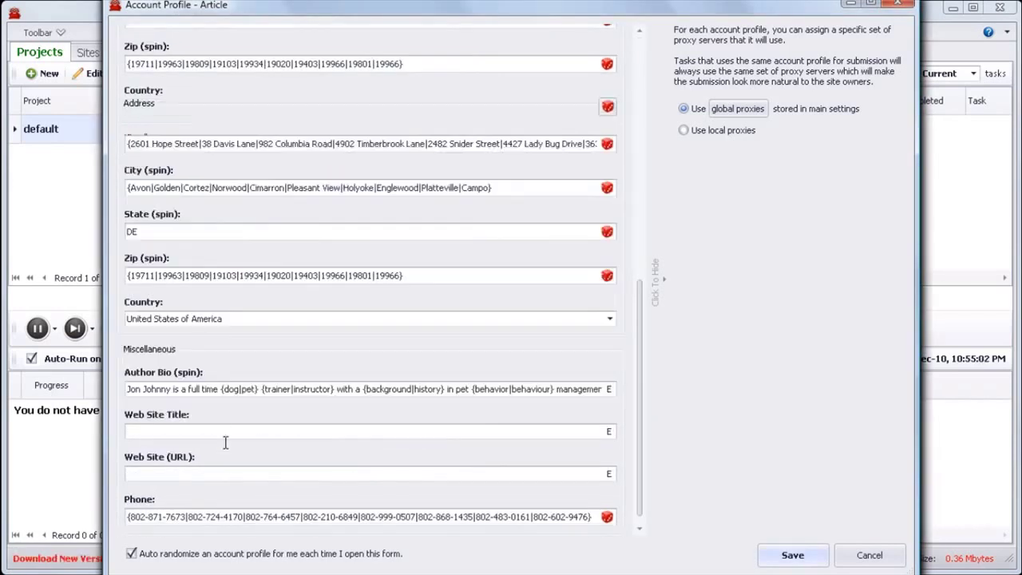
click(233, 443)
text(Jon Pet Training Centre)
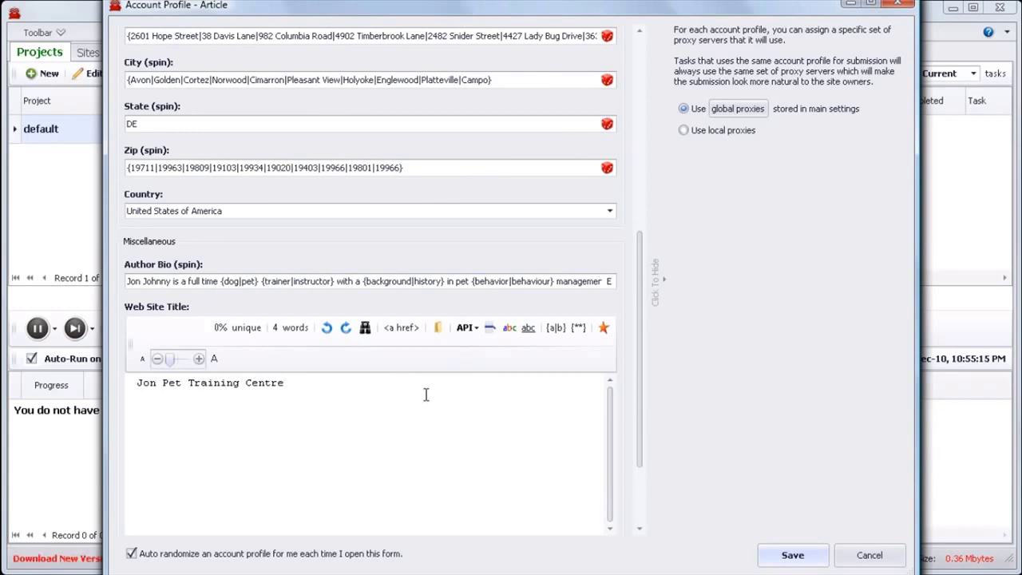
drag(641, 440, 648, 501)
click(333, 474)
text(http://johnnytrainyourdog.com)
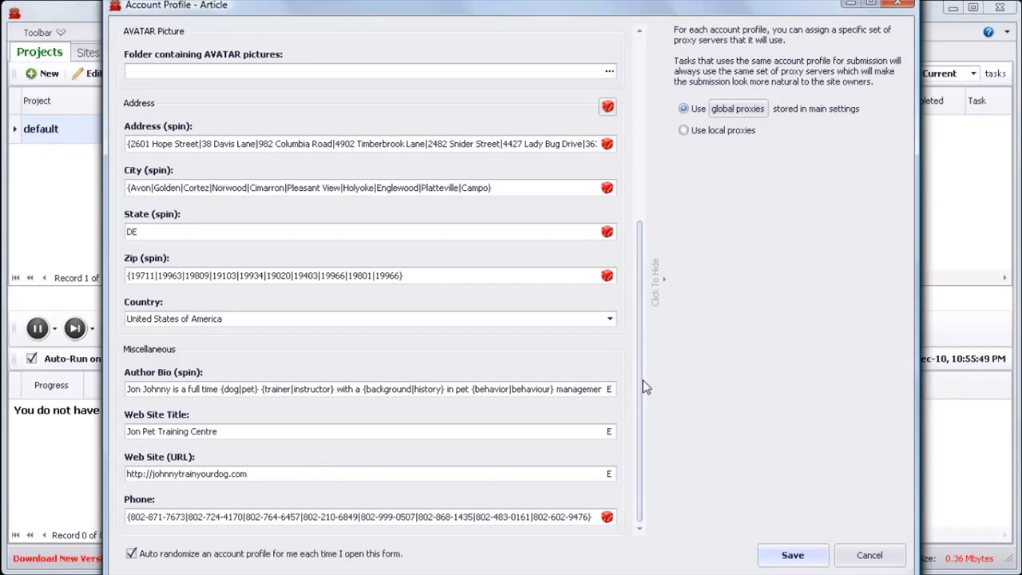
Re-randomize the profile's phone numbers and save the Dog Training account profile
click(607, 516)
click(607, 516)
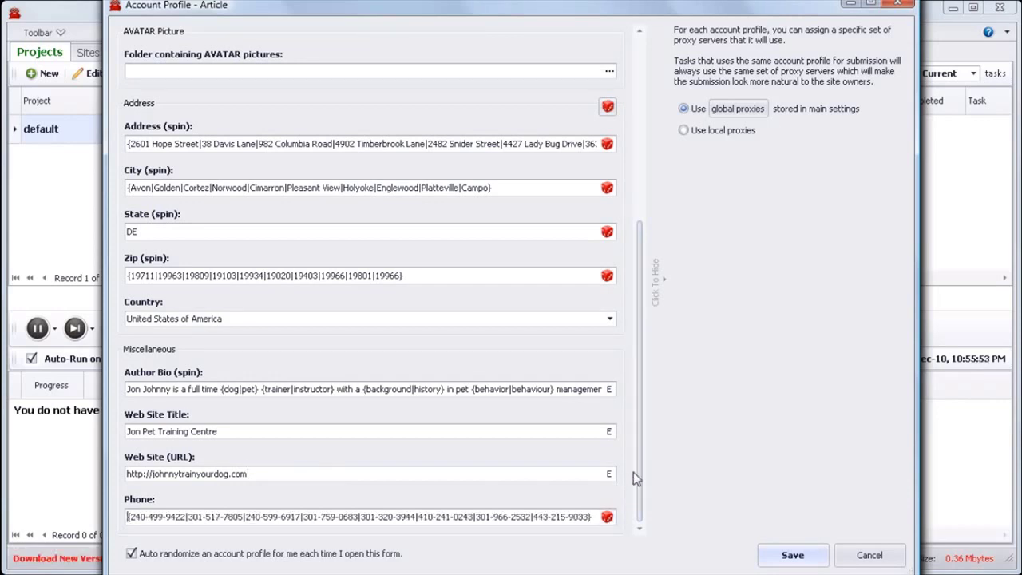
drag(641, 473, 659, 254)
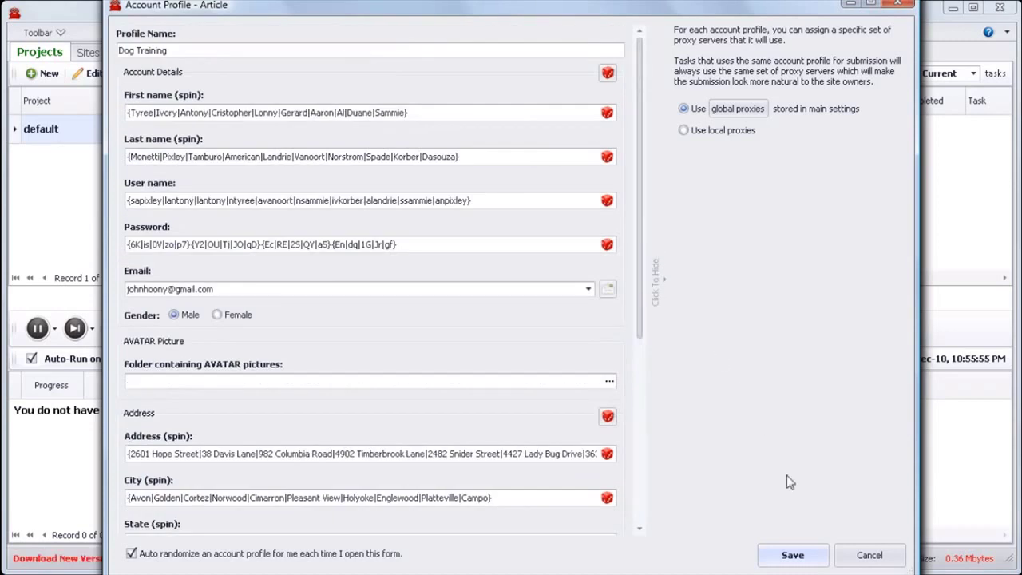
click(795, 557)
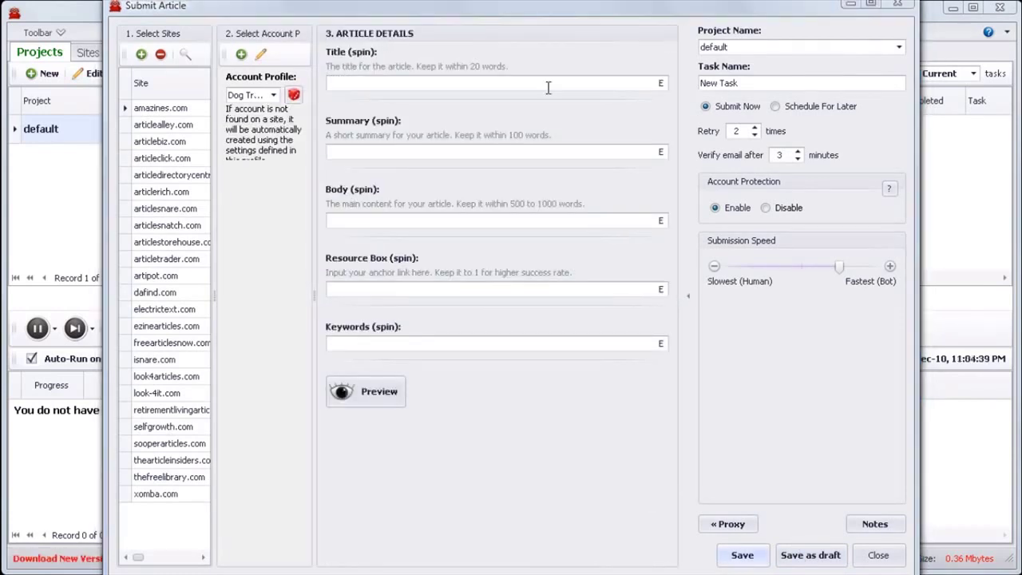
Paste "Clicker Dog Training Guide" as the article title
click(415, 151)
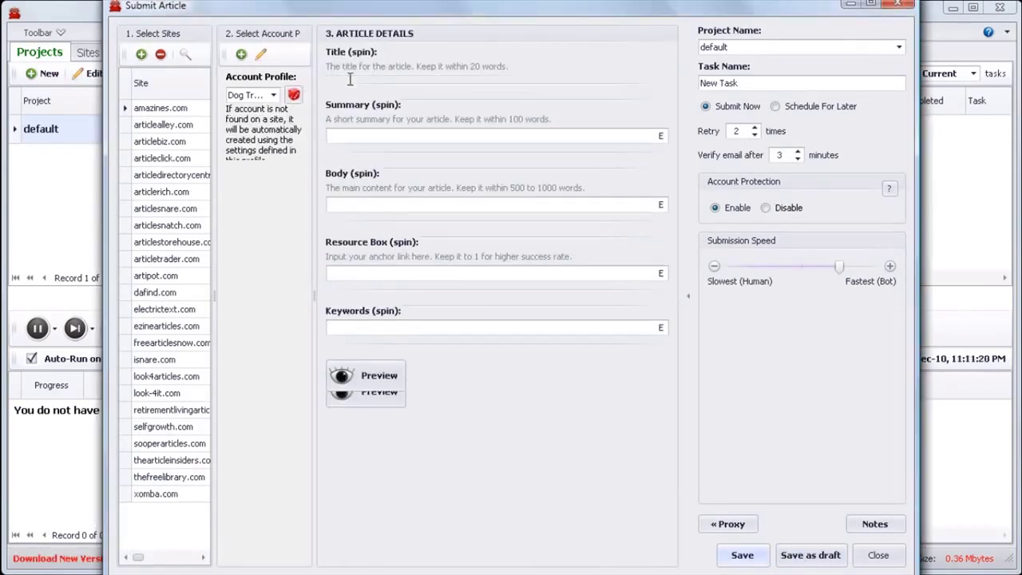
key(shift+Tab)
key(ctrl+v)
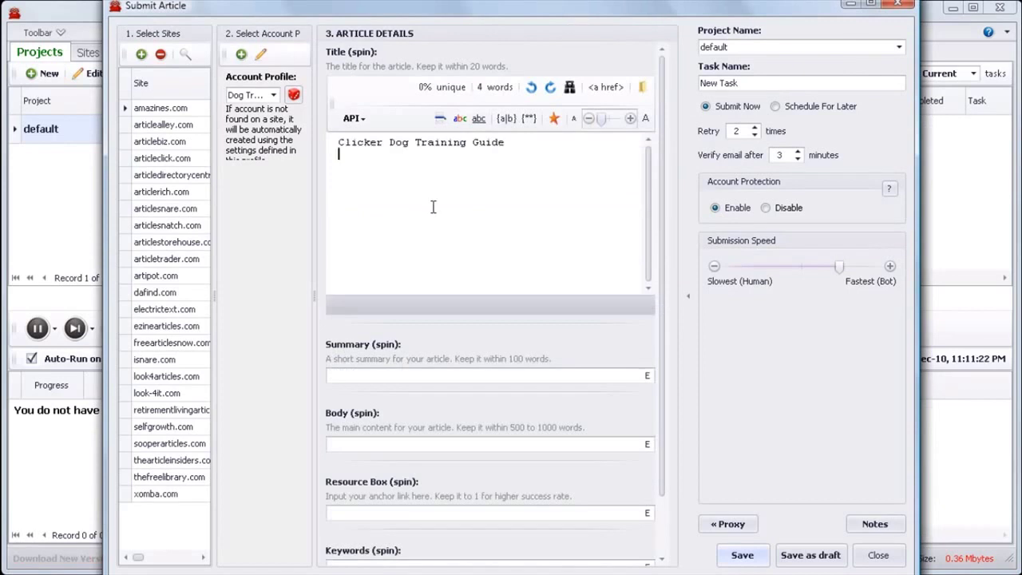
double_click(406, 141)
key(ctrl+Right)
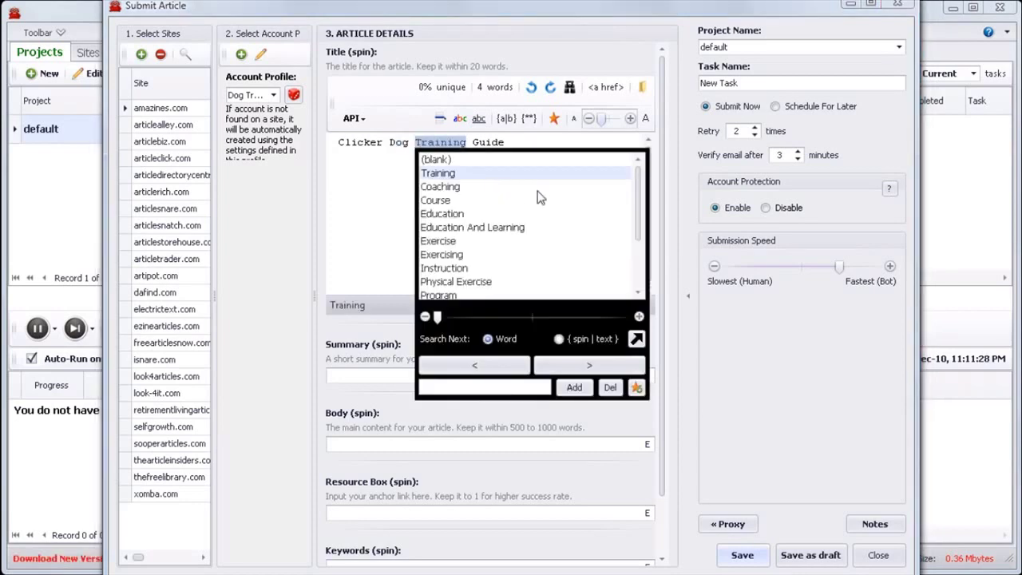
key(ctrl+Right)
key(Escape)
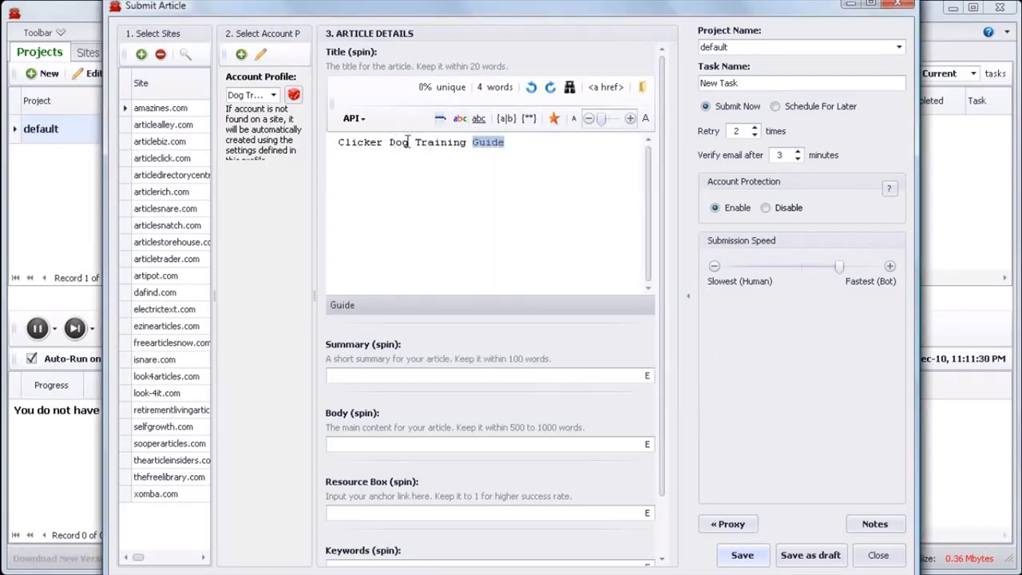
Look up synonyms for "Dog" in the article title and add Pet Dog and Puppy Dog as spin variants
click(409, 142)
double_click(407, 141)
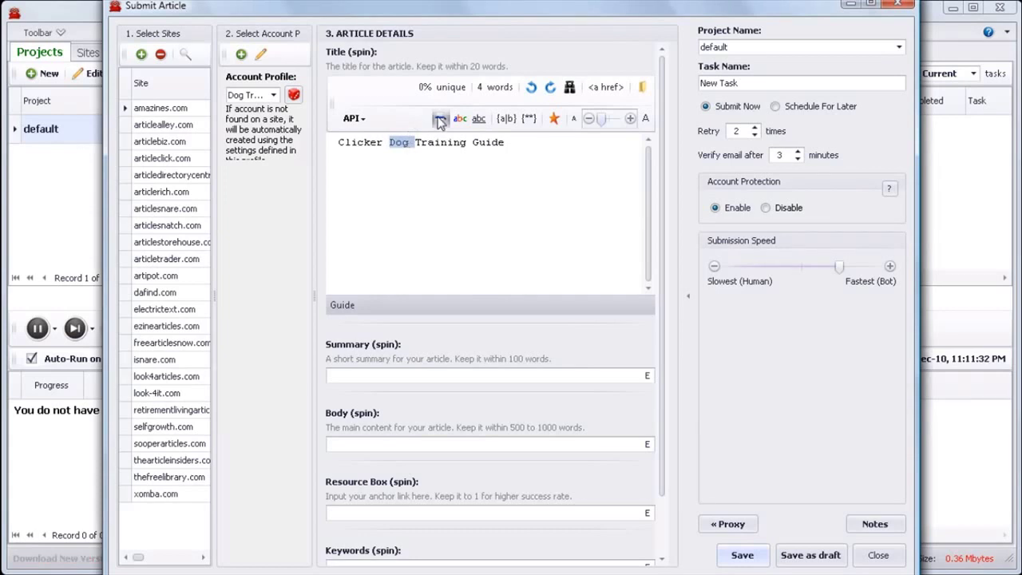
click(439, 120)
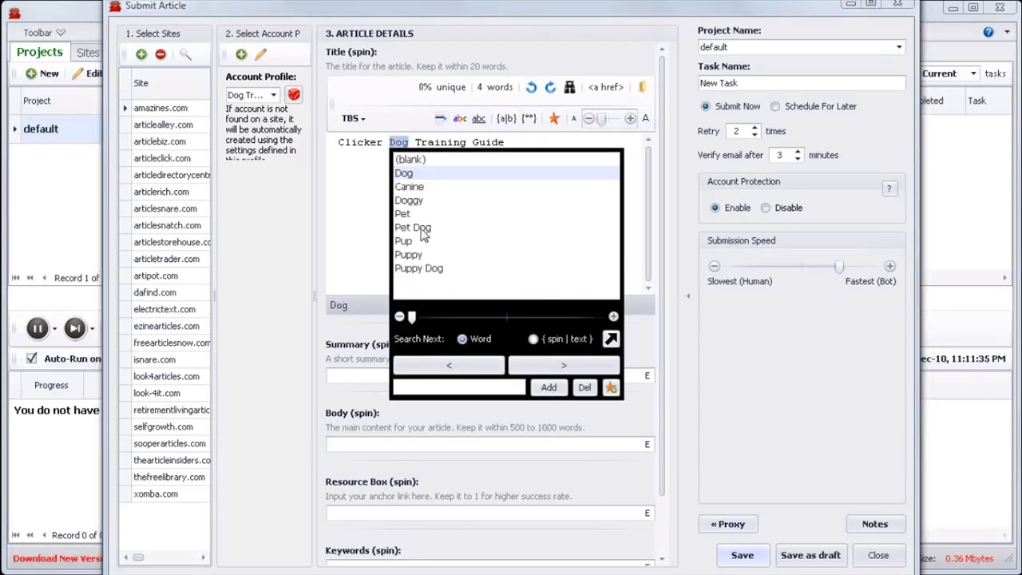
click(421, 229)
click(439, 270)
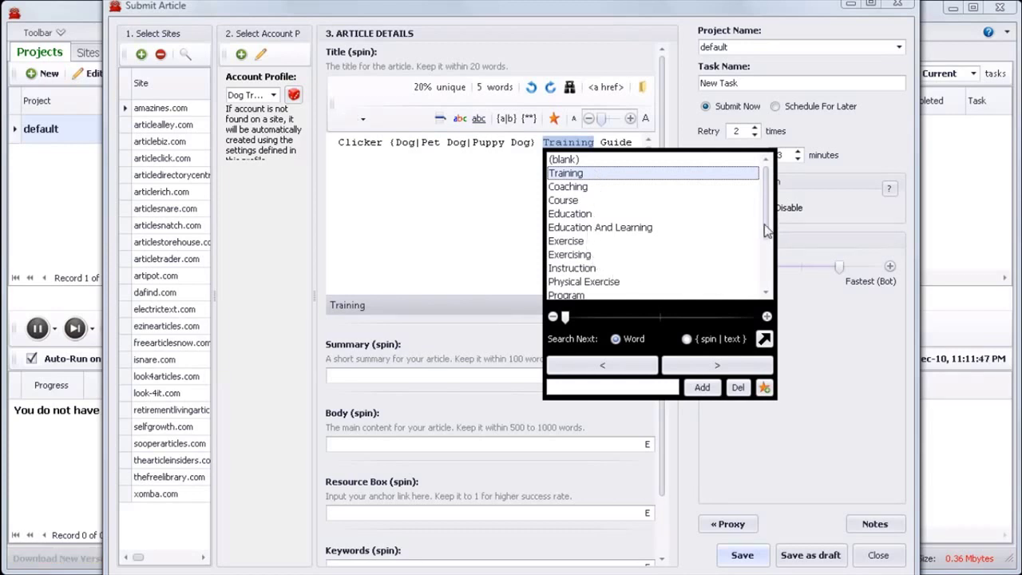
Add Coaching and Training Course as spin variants for "Training" in the article title
click(586, 189)
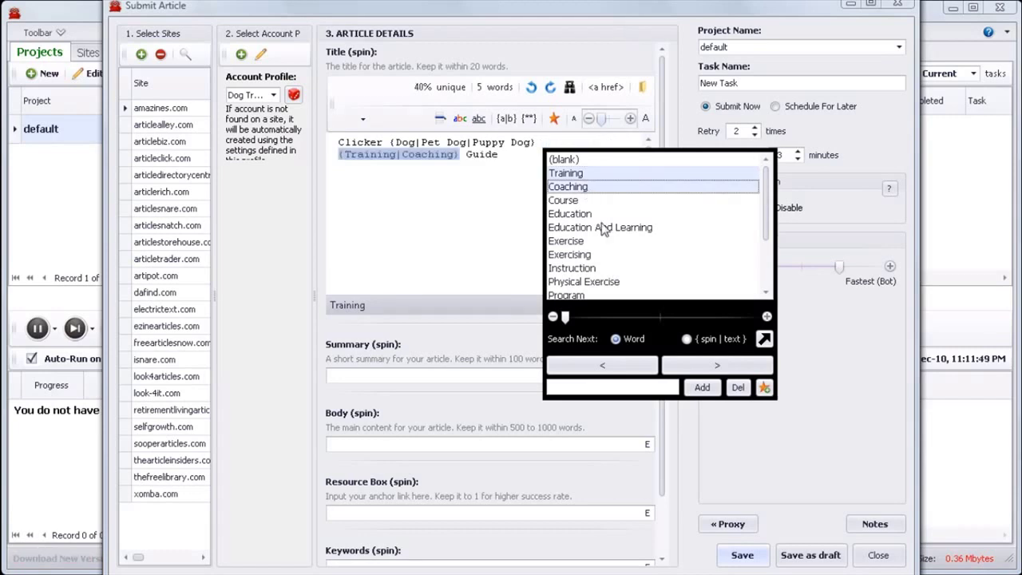
scroll(761, 245, down, 2)
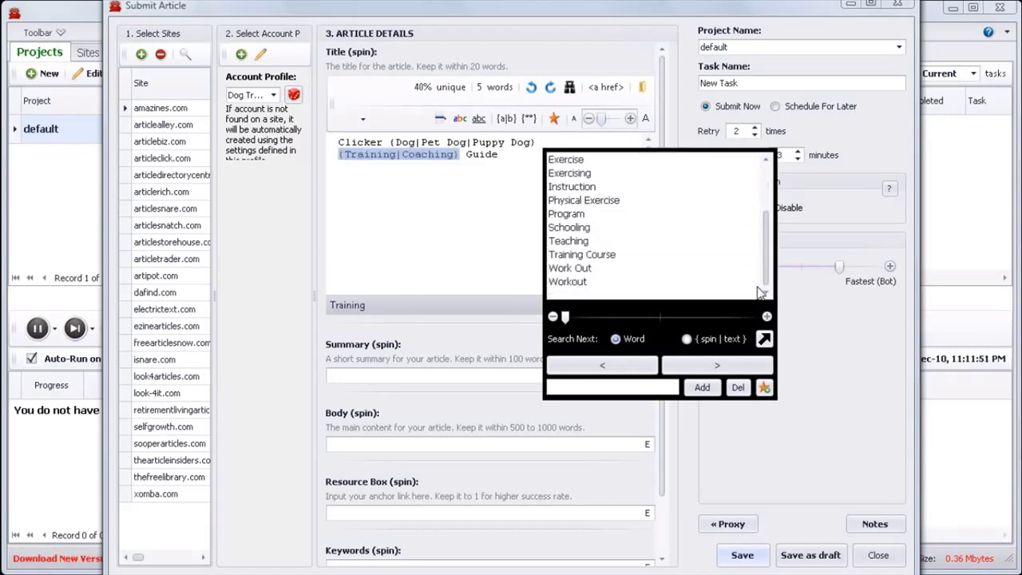
click(594, 255)
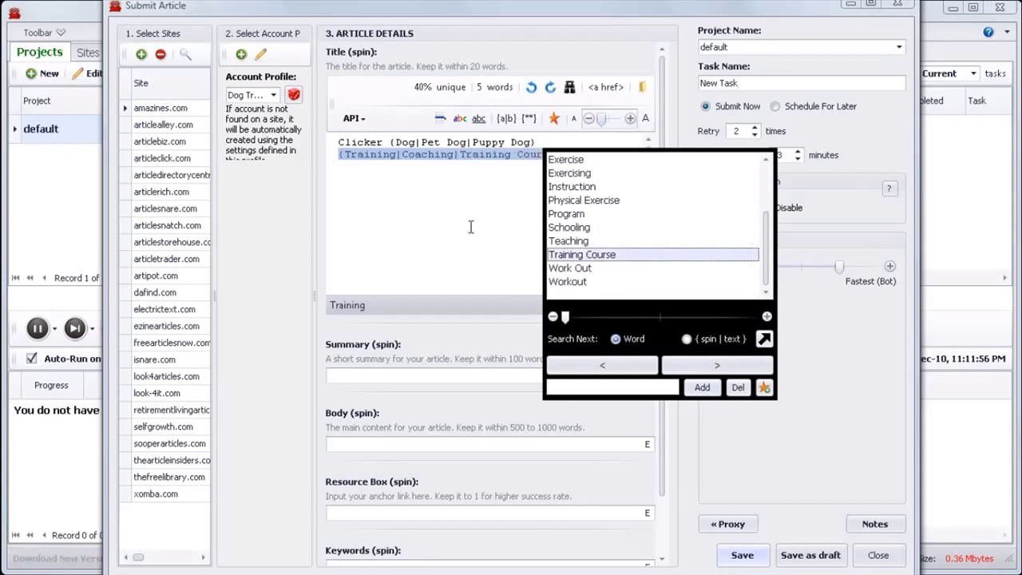
click(479, 248)
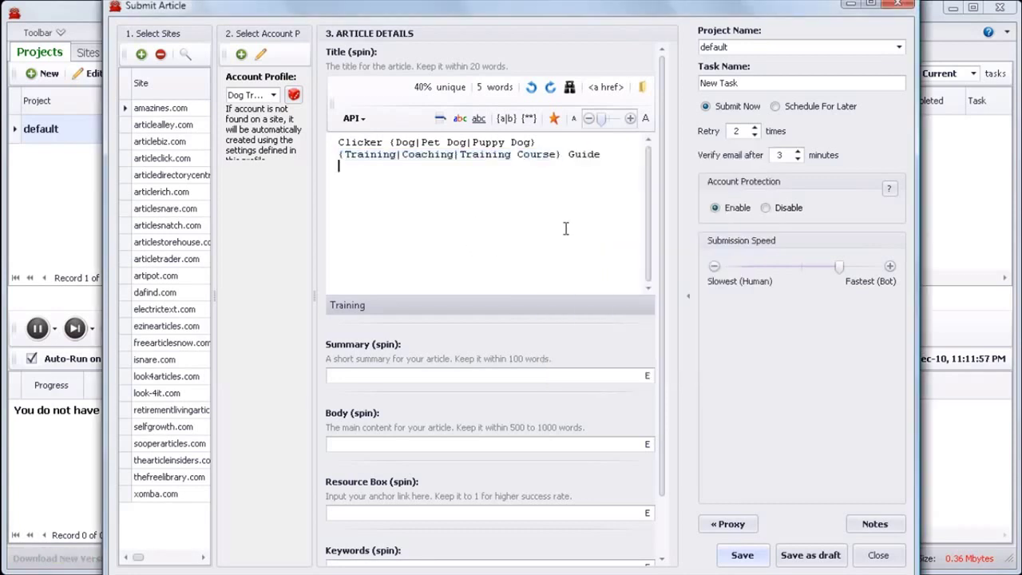
Paste the prepared spun texts into the article's summary and body
click(532, 374)
key(ctrl+v)
click(555, 435)
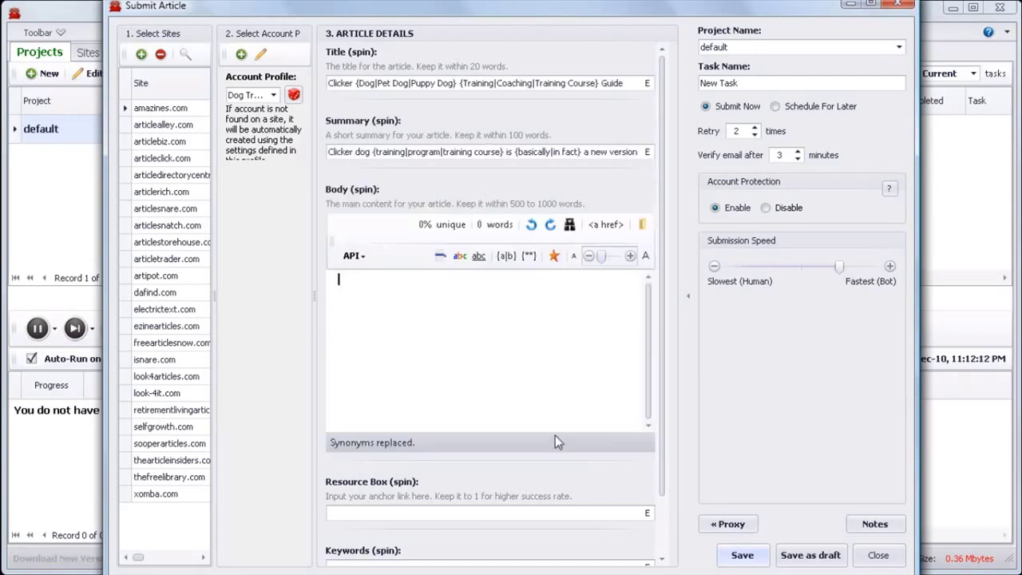
key(ctrl+v)
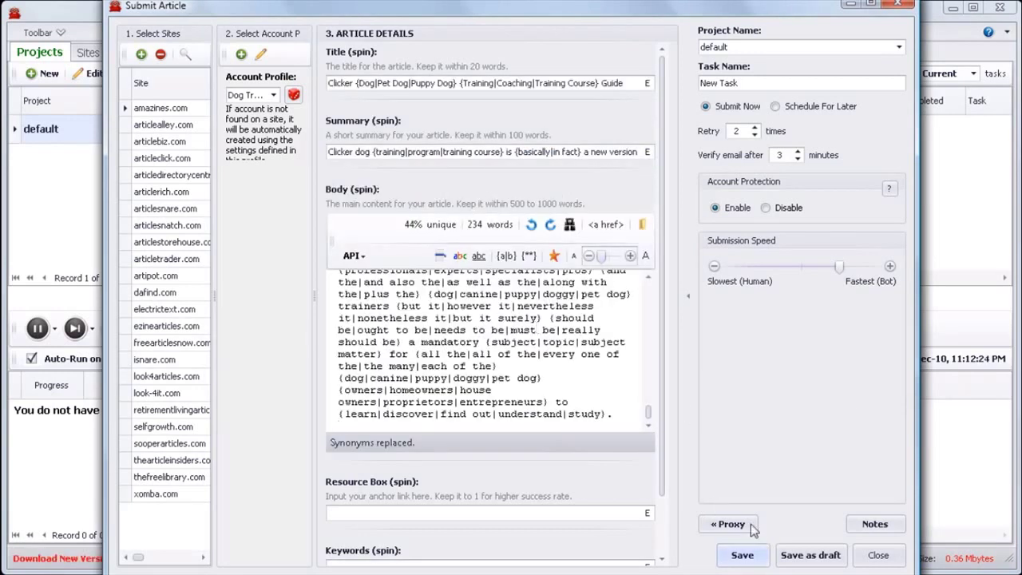
Fill in the resource box with the spun author bio and the keywords with spun dog and training terms, and preview the article
scroll(662, 437, down, 1)
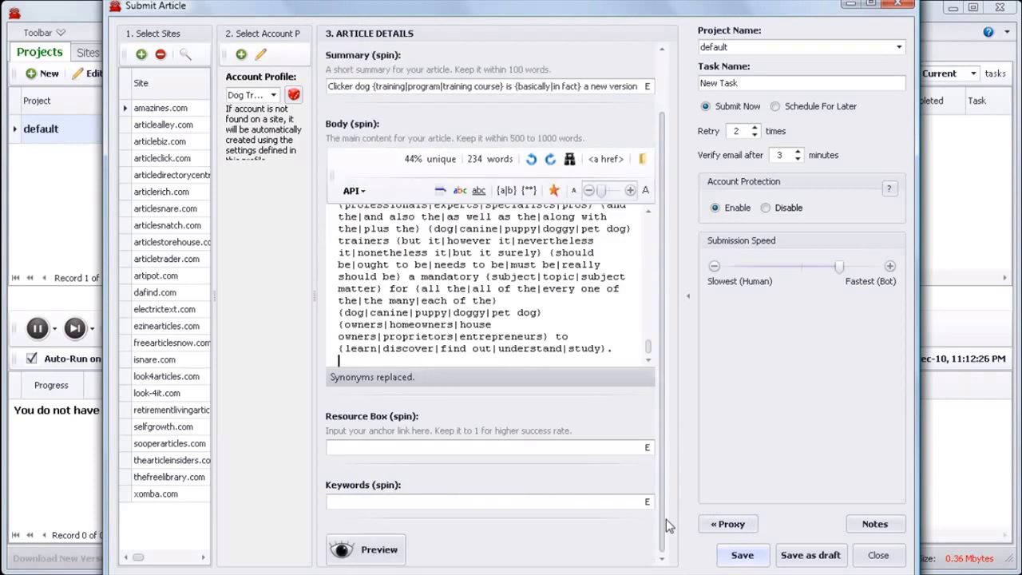
click(490, 450)
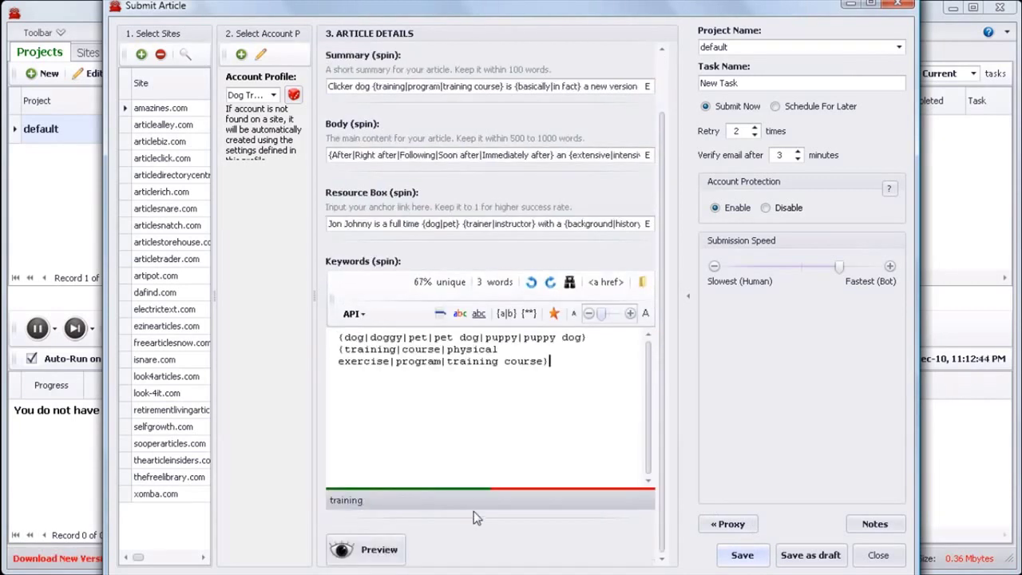
click(381, 552)
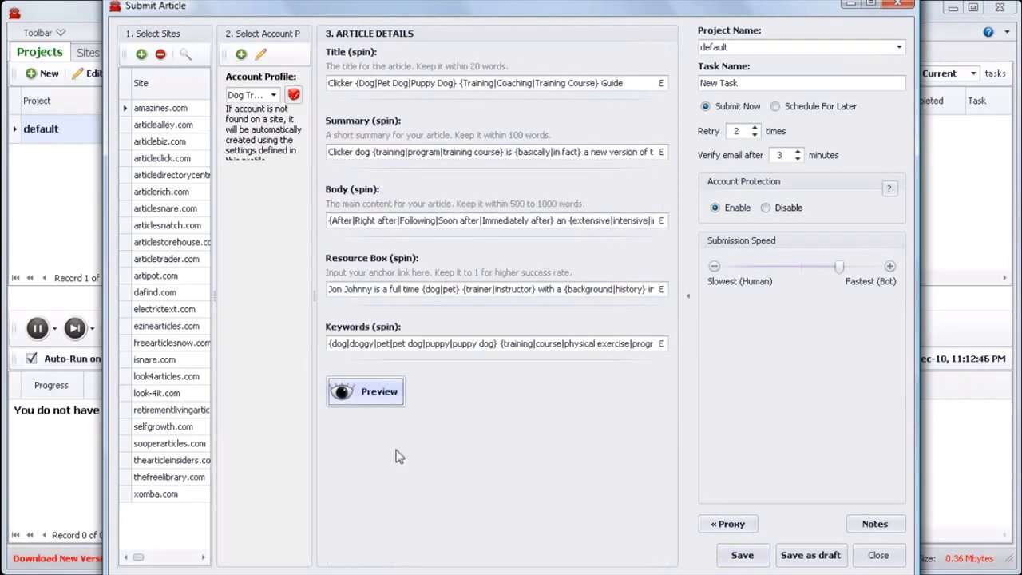
Preview the article and re-spin it several times to examine different generated versions of its title, summary, body, resource box and keywords
click(383, 398)
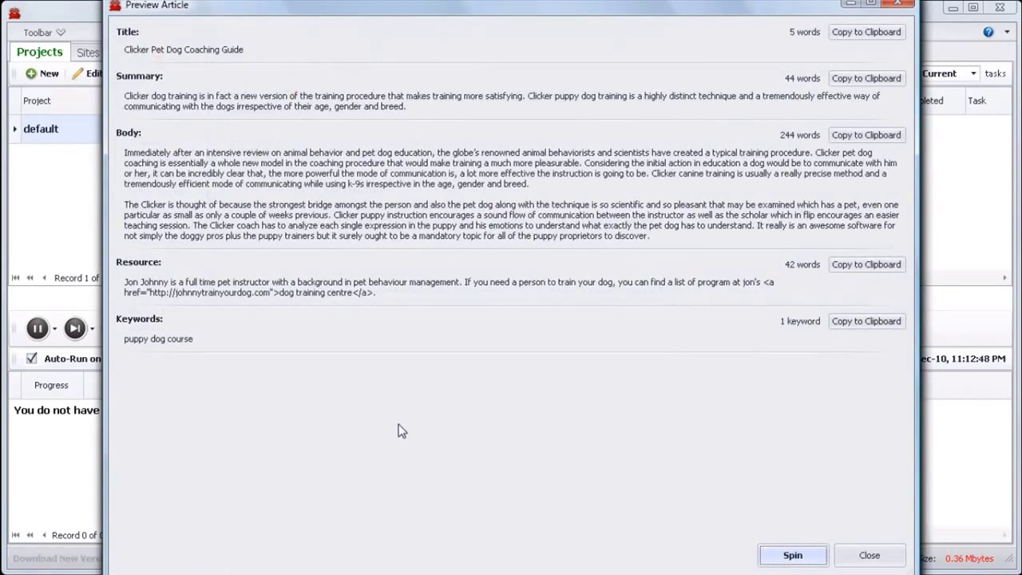
click(793, 556)
click(793, 556)
click(793, 556)
click(792, 557)
click(848, 557)
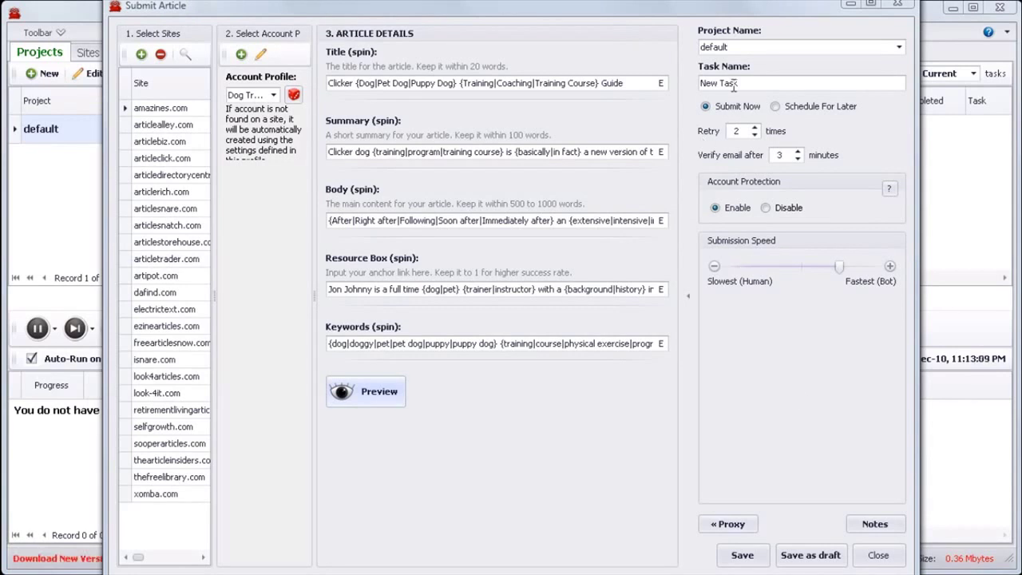
Name the task "my dog training", view the Schedule For Later options, and save the task set to Submit Now
drag(744, 86, 707, 87)
text(my dog training)
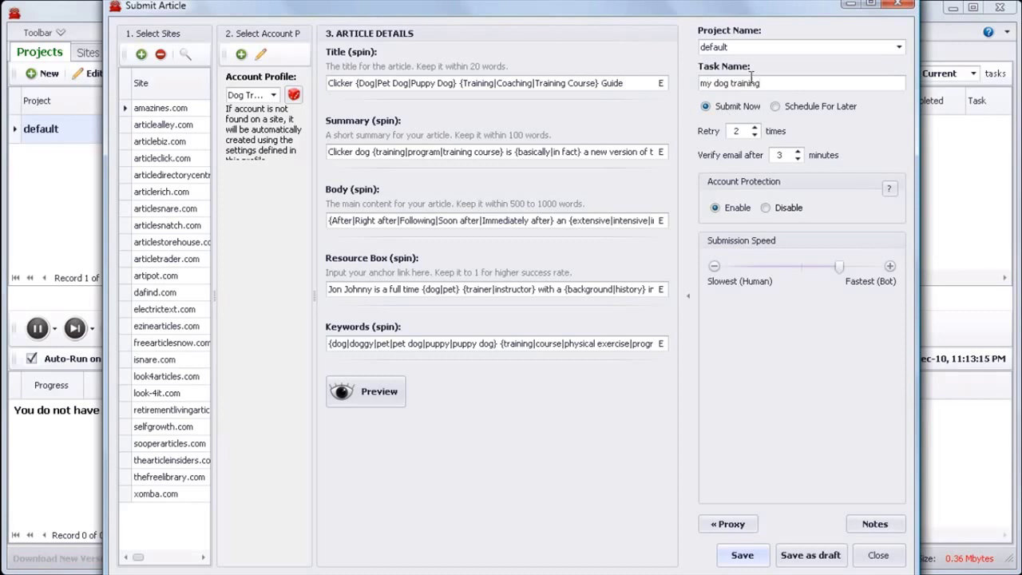
click(775, 107)
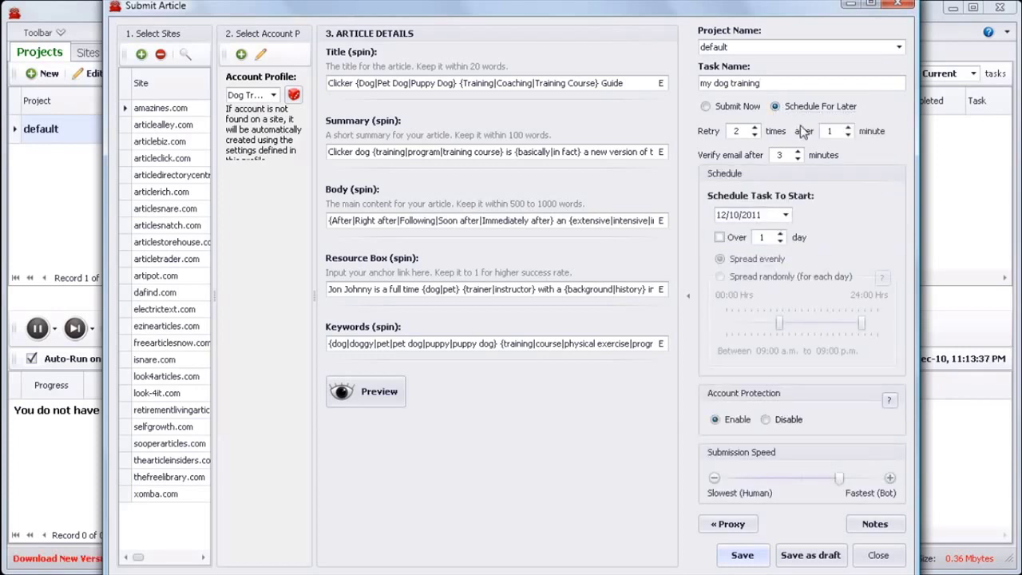
click(705, 107)
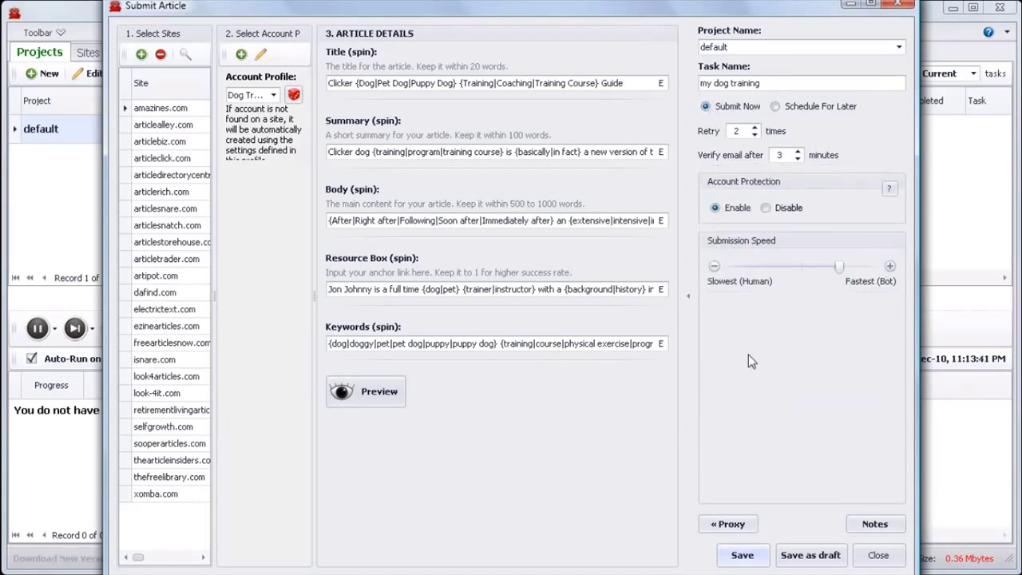
click(743, 555)
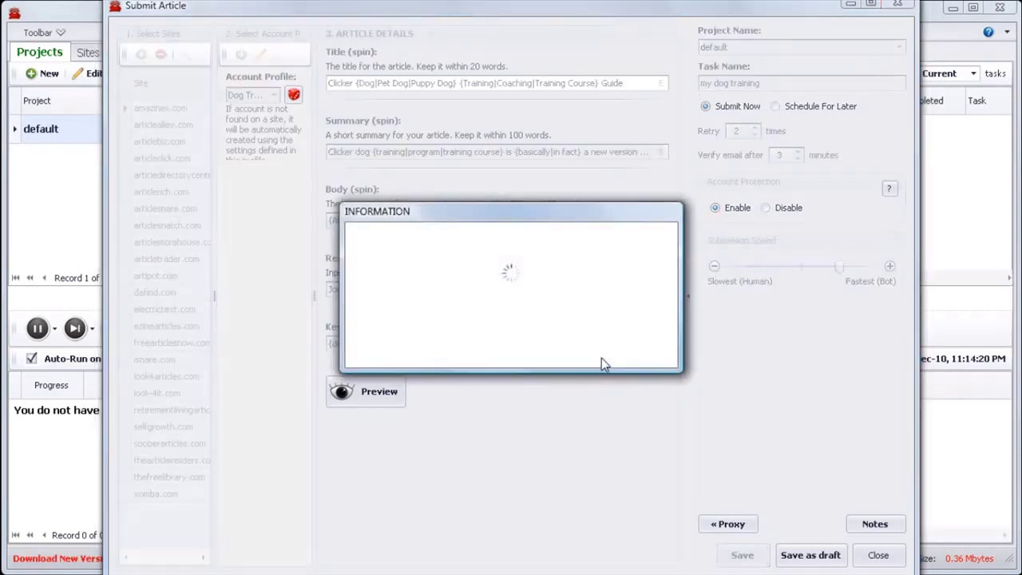